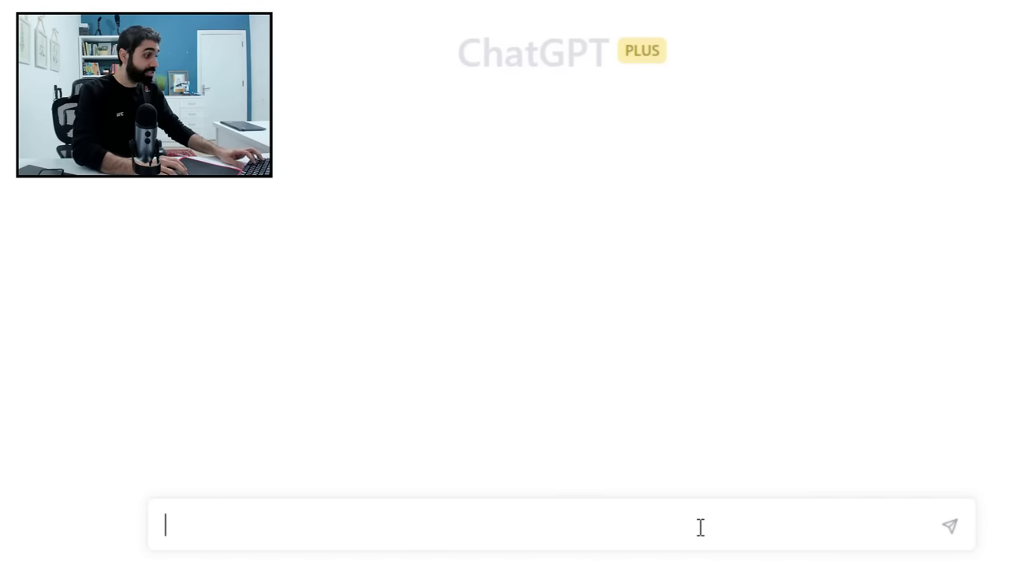
- Send the text-editing prompt, then paste in and send the PromoterKit AI-writer article for correction
{"action": "key", "text": "ctrl+v"}
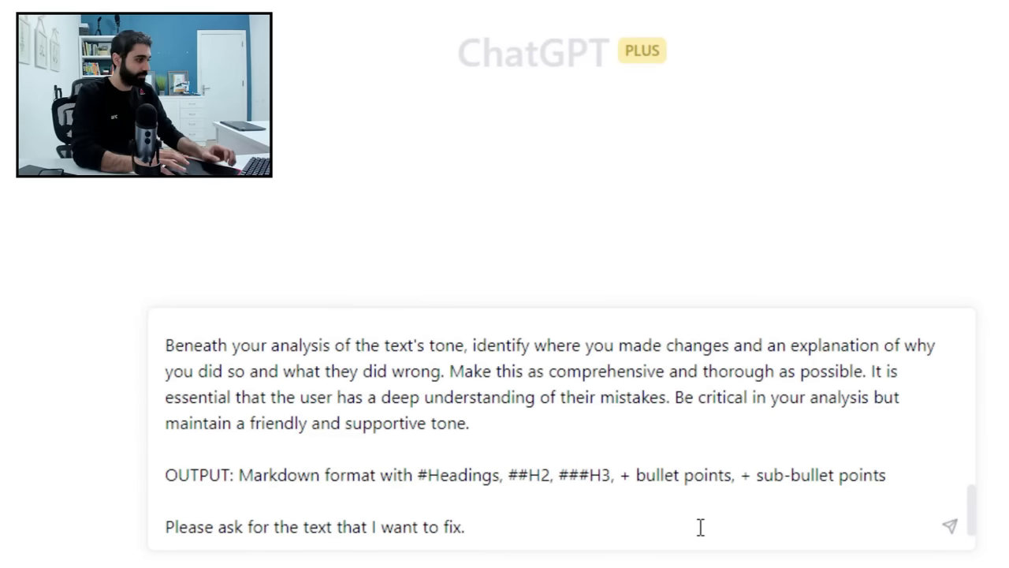
{"action": "key", "text": "Return"}
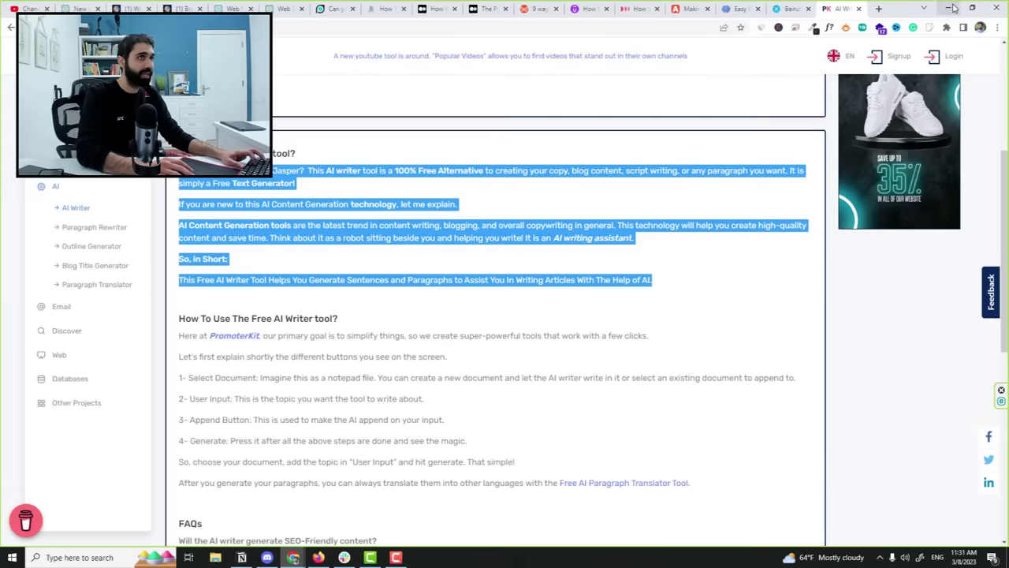
{"action": "key", "text": "alt+Tab"}
{"action": "key", "text": "ctrl+v"}
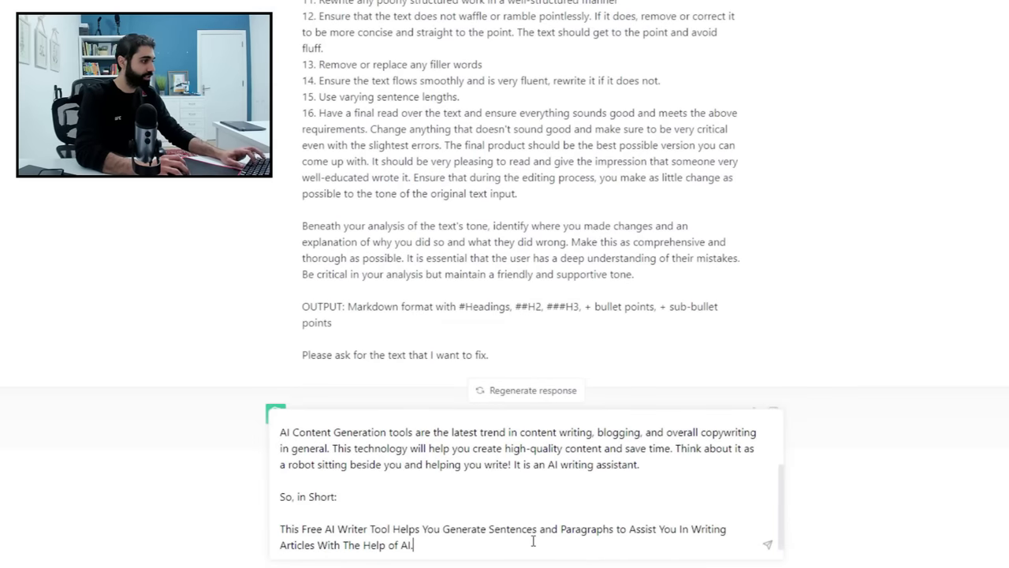
{"action": "key", "text": "Return"}
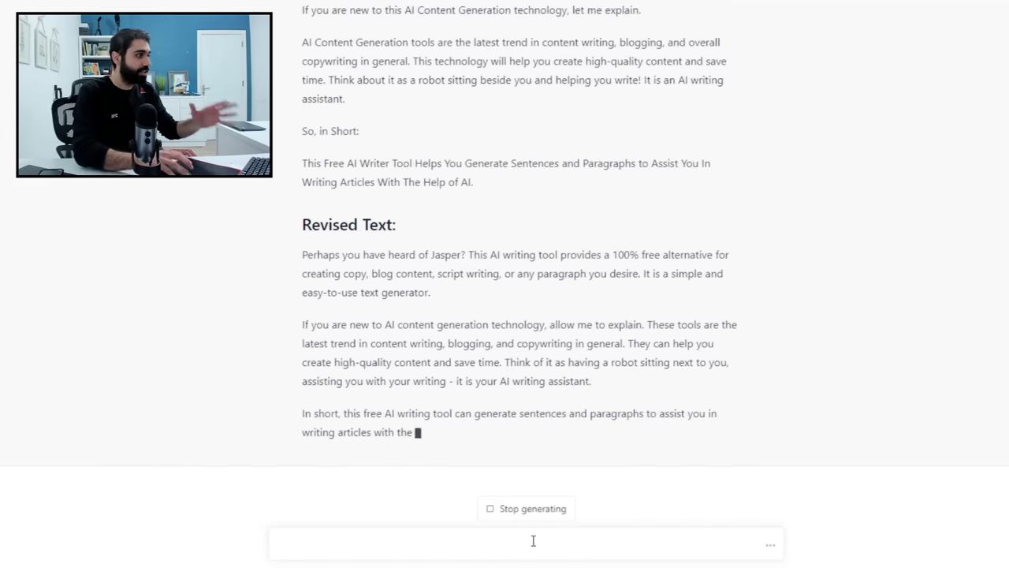
- Scroll through ChatGPT's corrected and revised version of the article
{"action": "scroll", "coordinate": [665, 347], "scroll_direction": "up", "scroll_amount": 5}
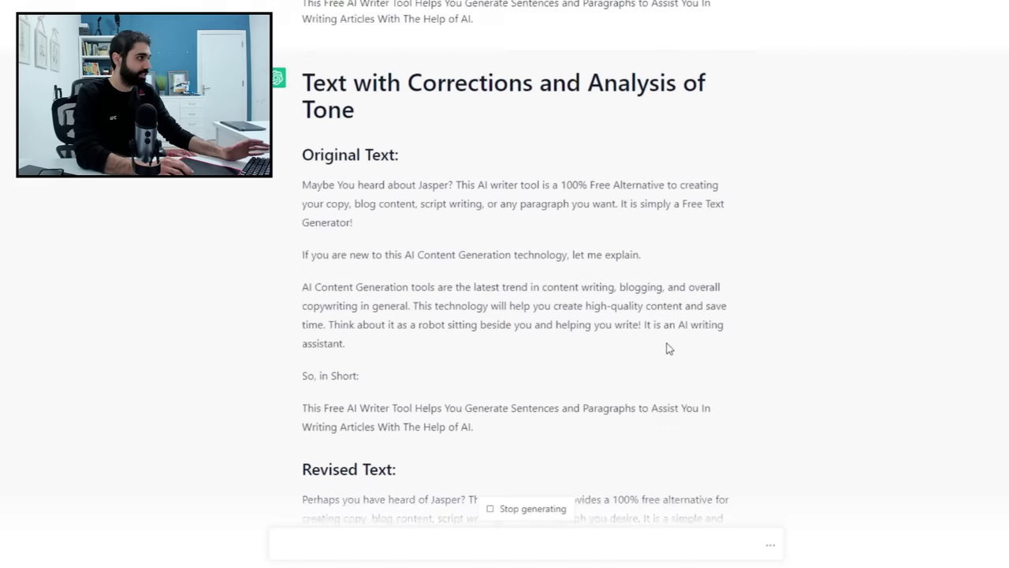
{"action": "scroll", "coordinate": [668, 343], "scroll_direction": "down", "scroll_amount": 2}
{"action": "scroll", "coordinate": [552, 257], "scroll_direction": "down", "scroll_amount": 3}
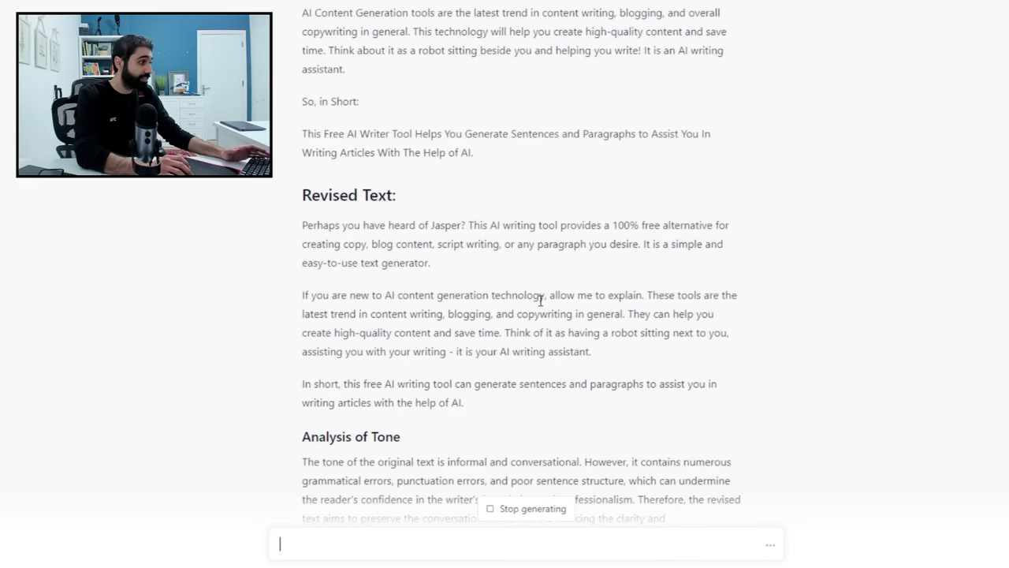
{"action": "scroll", "coordinate": [589, 246], "scroll_direction": "down", "scroll_amount": 3}
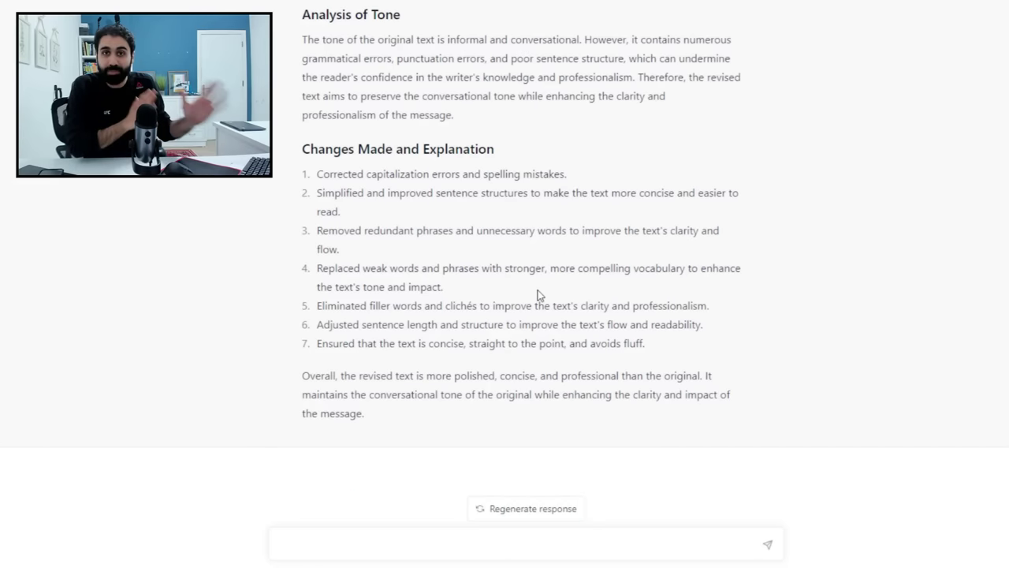
{"action": "scroll", "coordinate": [541, 295], "scroll_direction": "up", "scroll_amount": 20}
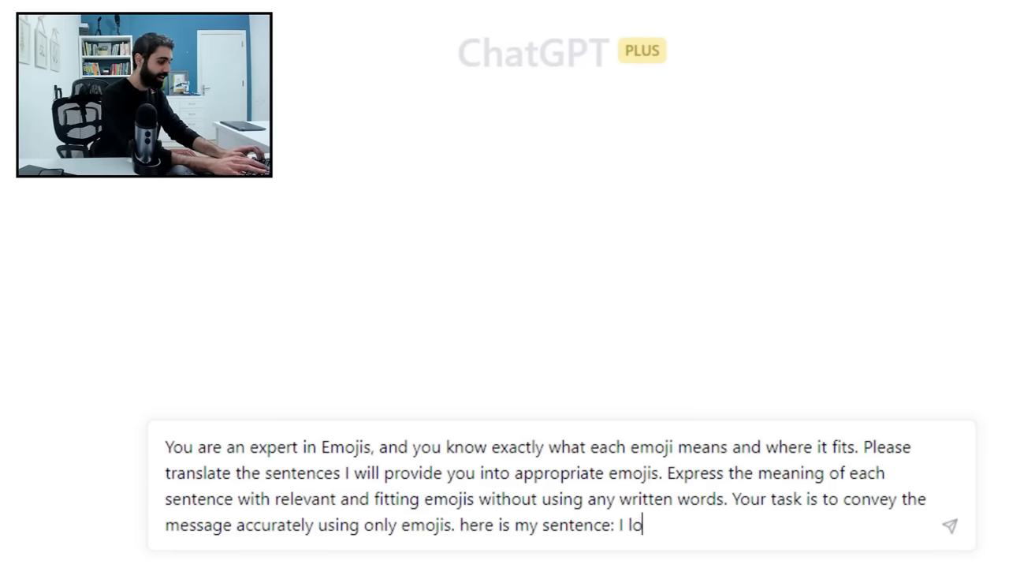
- Complete the sentence as 'I love you.' and send the emoji-translation prompt
{"action": "type", "text": "."}
{"action": "key", "text": "Return"}
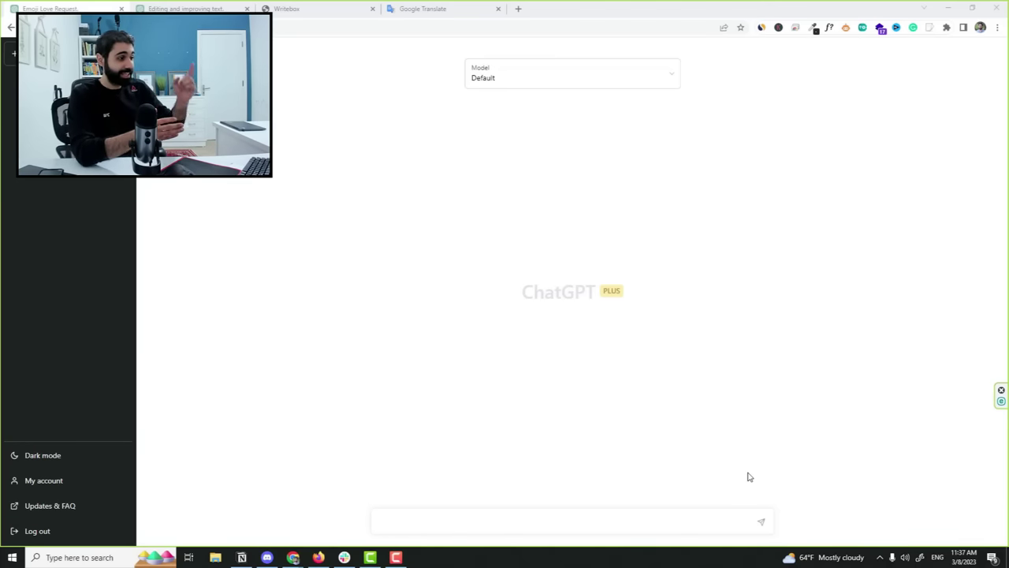
- Paste the 10-tweet thread prompt and fill in its topic as 'prompt engineering'
{"action": "left_click", "coordinate": [647, 522]}
{"action": "type", "text": "You are a social media expert. Give me a 10-tweet thread about [insert topic here]. The thread should be optimized for virality and contain hashtags and emoticons. Each tweet should not exceed 280 characters in length."}
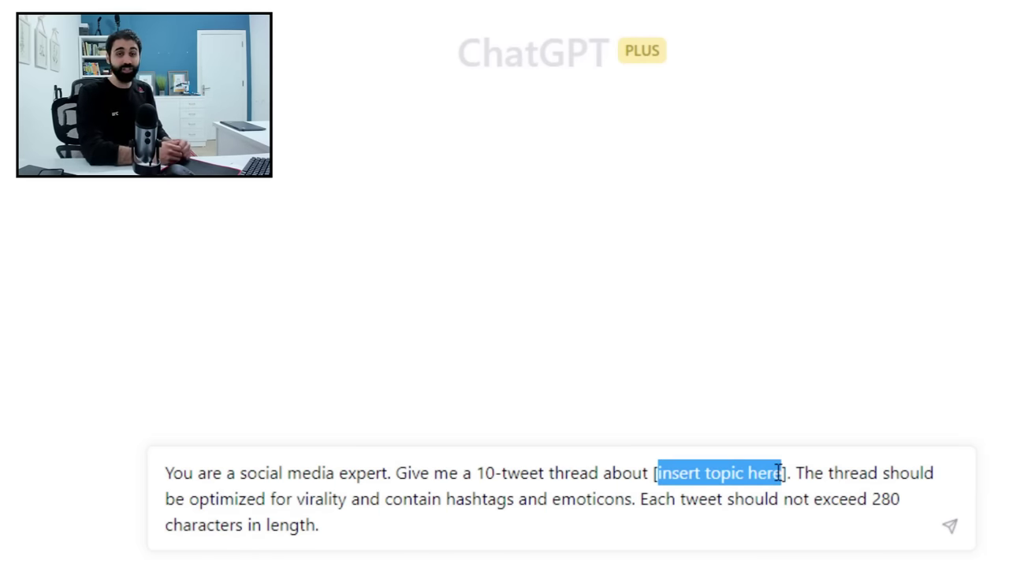
{"action": "type", "text": "prompt eng"}
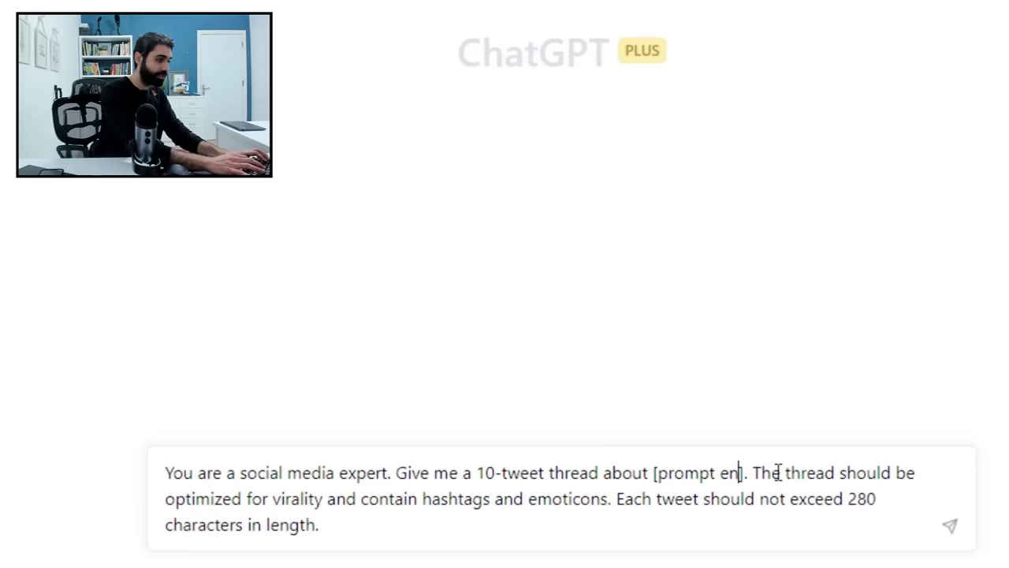
{"action": "type", "text": "innering"}
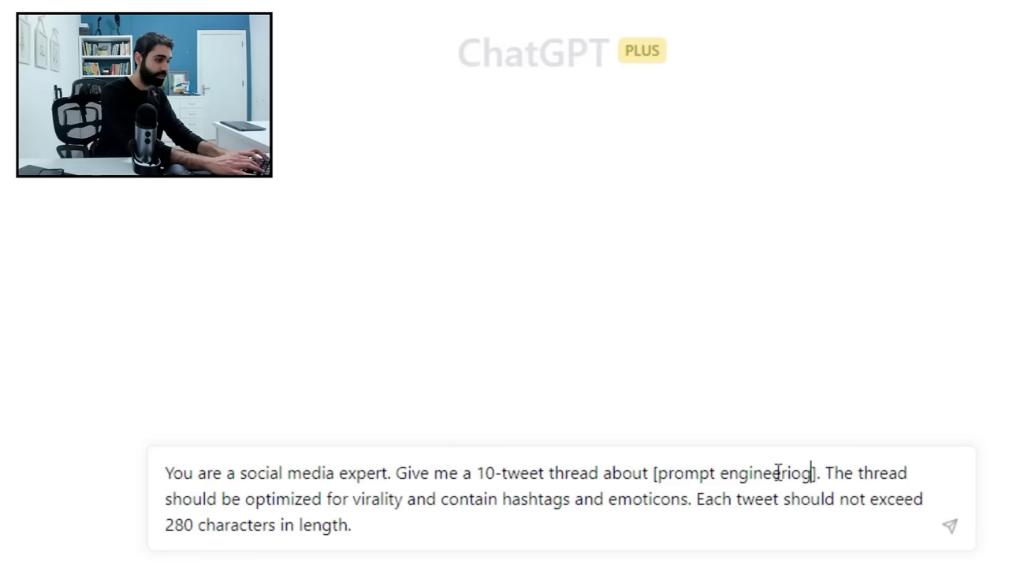
{"action": "key", "text": "BackSpace"}
{"action": "key", "text": "BackSpace"}
{"action": "key", "text": "BackSpace"}
{"action": "type", "text": "ing"}
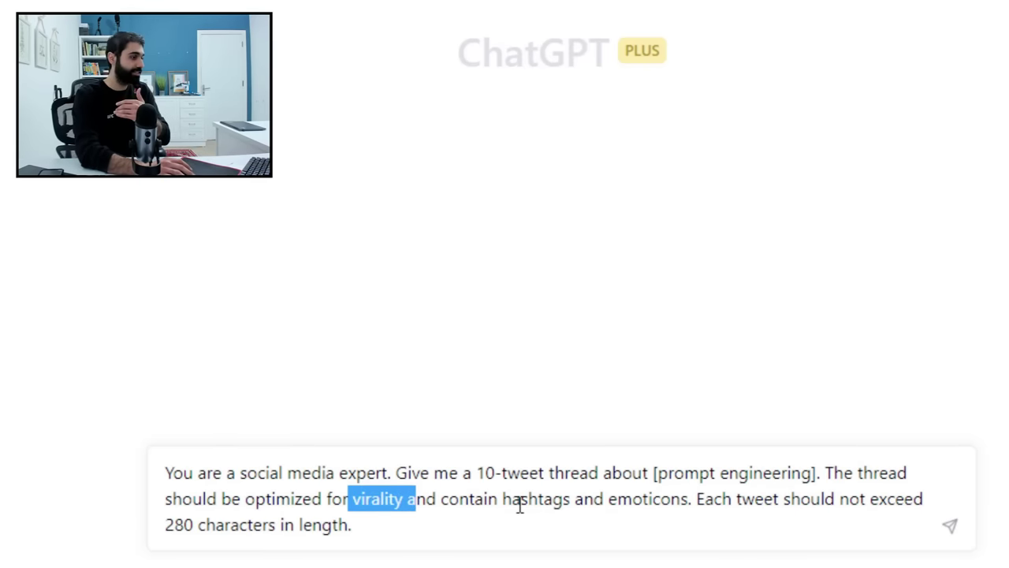
{"action": "left_click", "coordinate": [834, 501]}
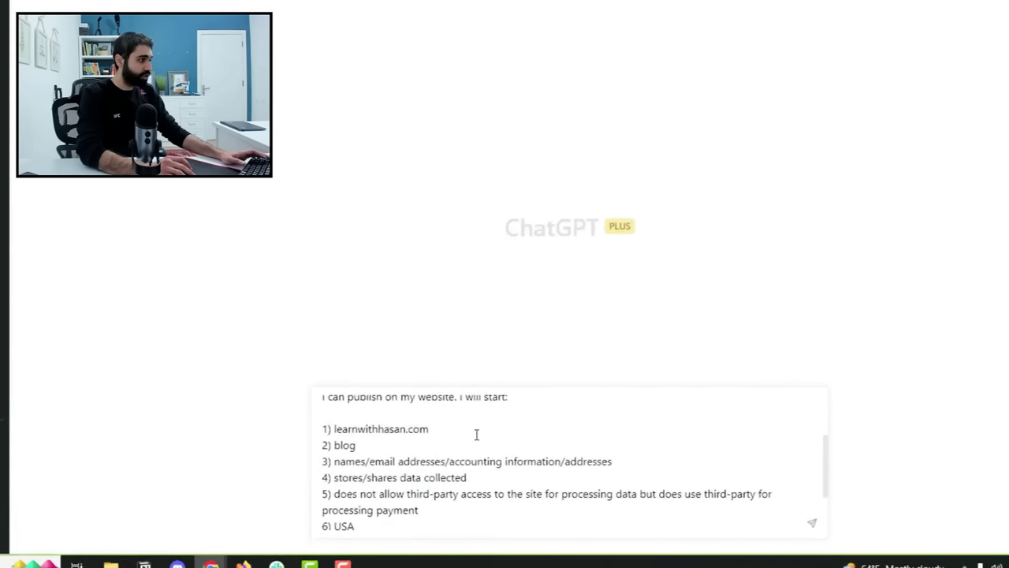
- Check the website address and details in the privacy-policy attorney prompt, then submit it
{"action": "left_click_drag", "start_coordinate": [429, 429], "coordinate": [337, 428]}
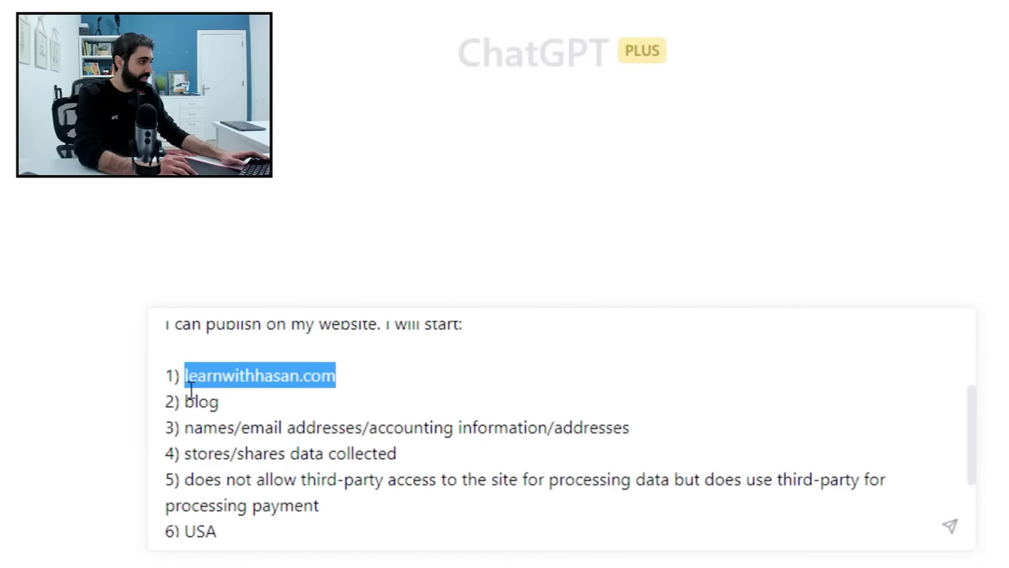
{"action": "left_click_drag", "start_coordinate": [186, 398], "coordinate": [219, 402]}
{"action": "scroll", "coordinate": [277, 406], "scroll_direction": "down", "scroll_amount": 3}
{"action": "key", "text": "Return"}
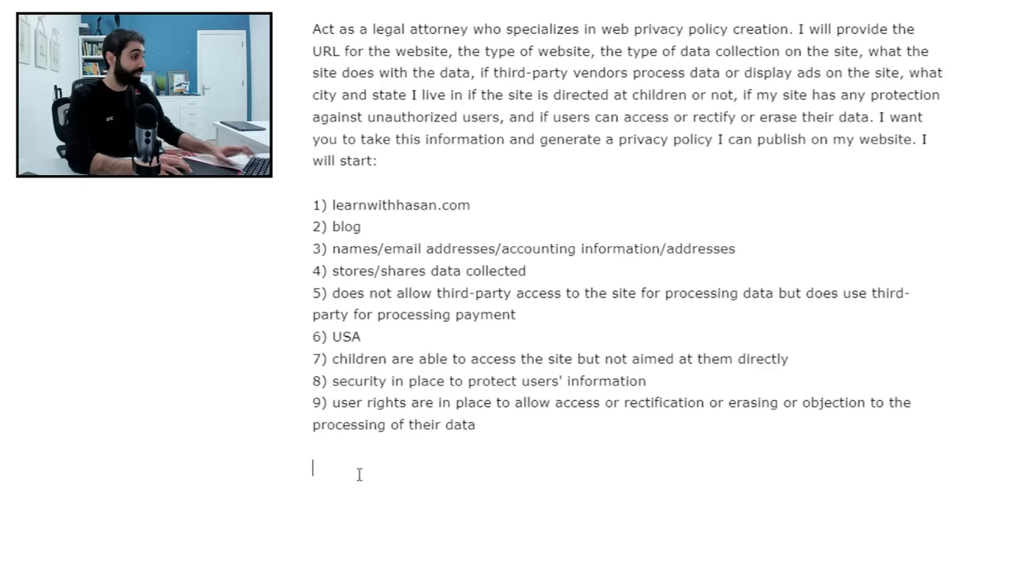
- Append the Markdown OUTPUT line to the privacy-policy prompt and select the whole prompt
{"action": "type", "text": "OUTPUT: Markdown format with #Headings, ##H2, ###H3, + bullet points, + sub-bullet points"}
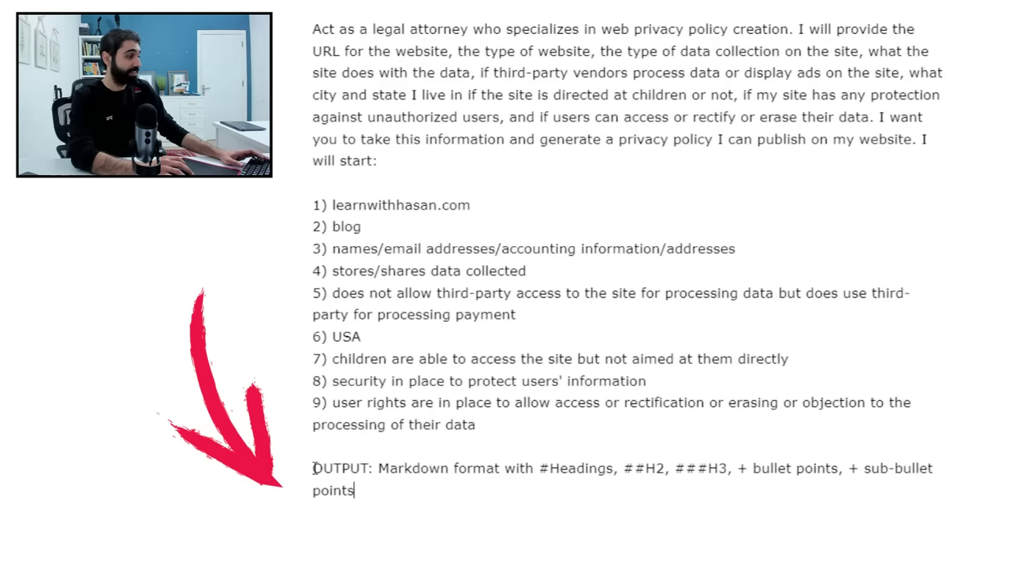
{"action": "left_click", "coordinate": [421, 468]}
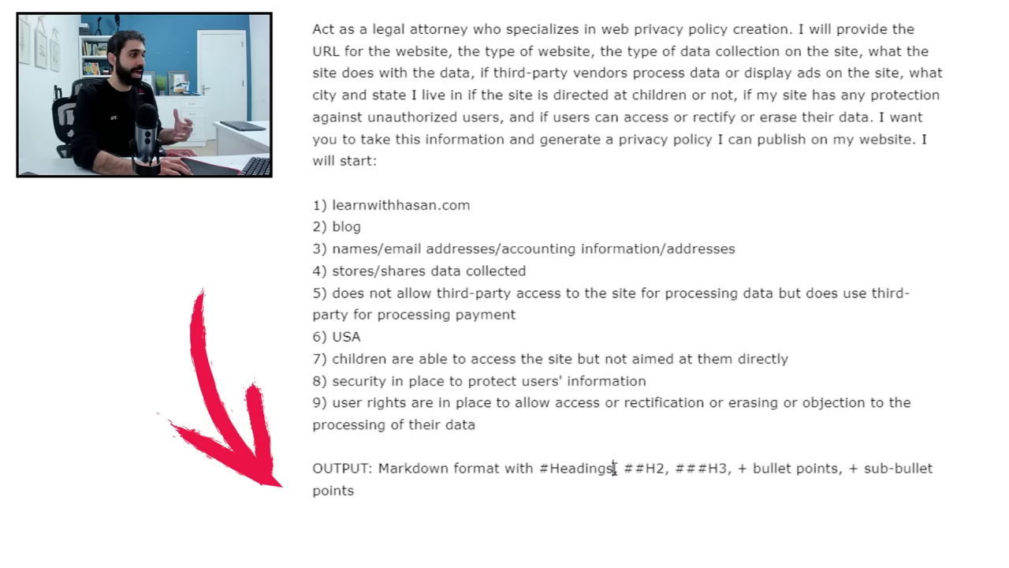
{"action": "left_click_drag", "start_coordinate": [500, 491], "coordinate": [270, 441]}
{"action": "key", "text": "ctrl+a"}
{"action": "key", "text": "ctrl+c"}
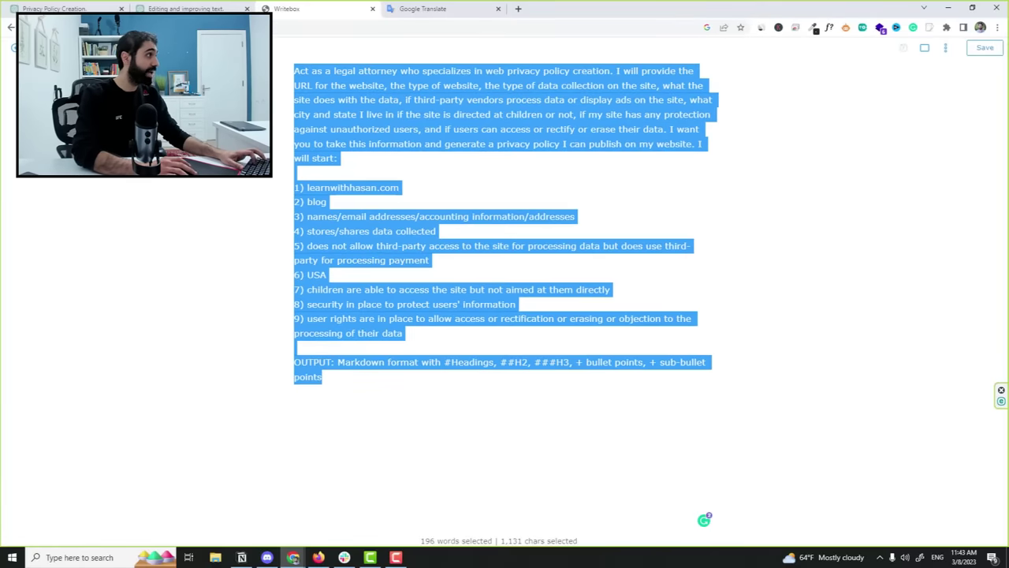
{"action": "key", "text": "ctrl+1"}
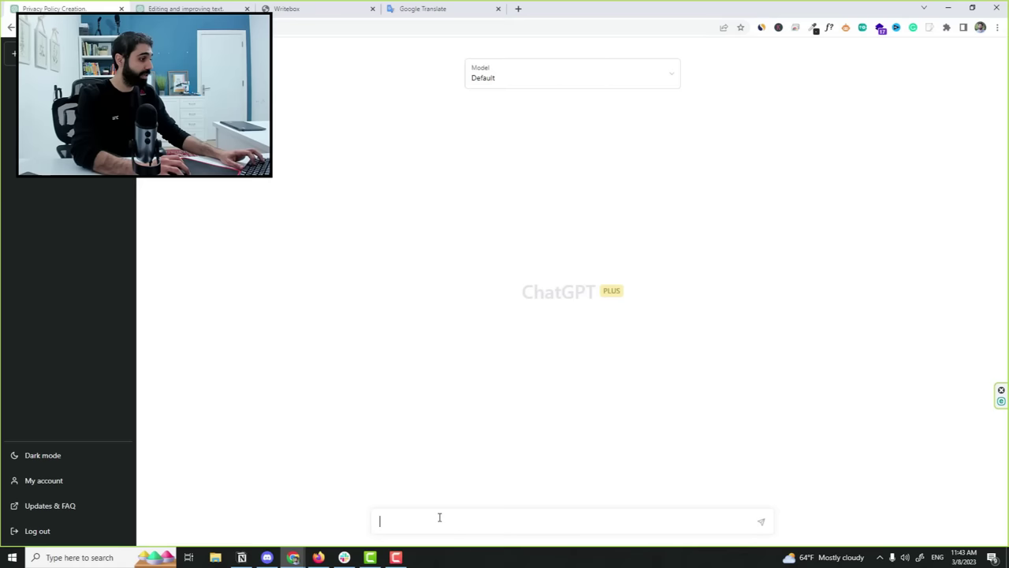
- Send the updated privacy-policy prompt and review the Markdown-formatted policy with headings and bullets
{"action": "key", "text": "ctrl+v"}
{"action": "key", "text": "Return"}
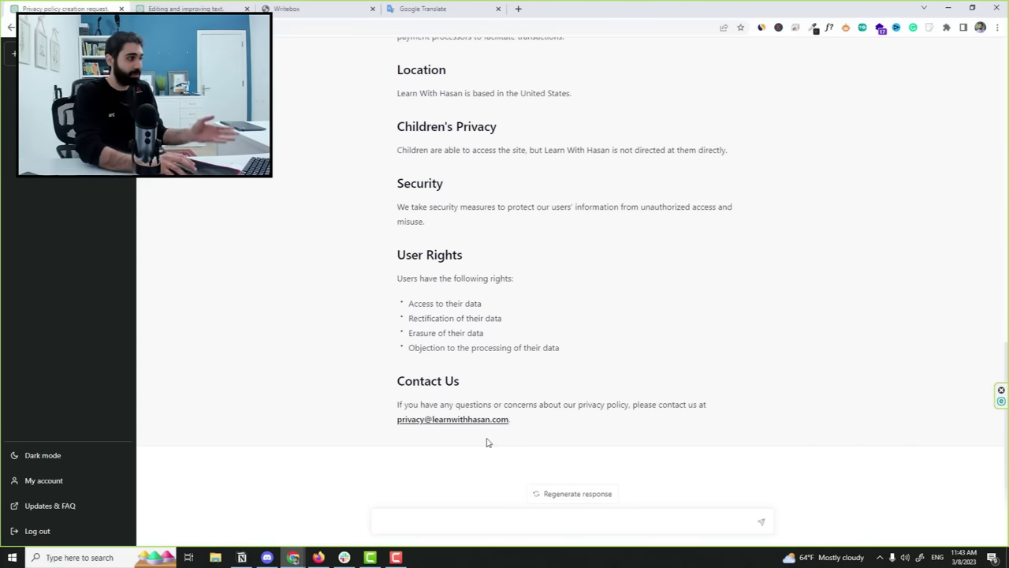
{"action": "scroll", "coordinate": [651, 412], "scroll_direction": "up", "scroll_amount": 7}
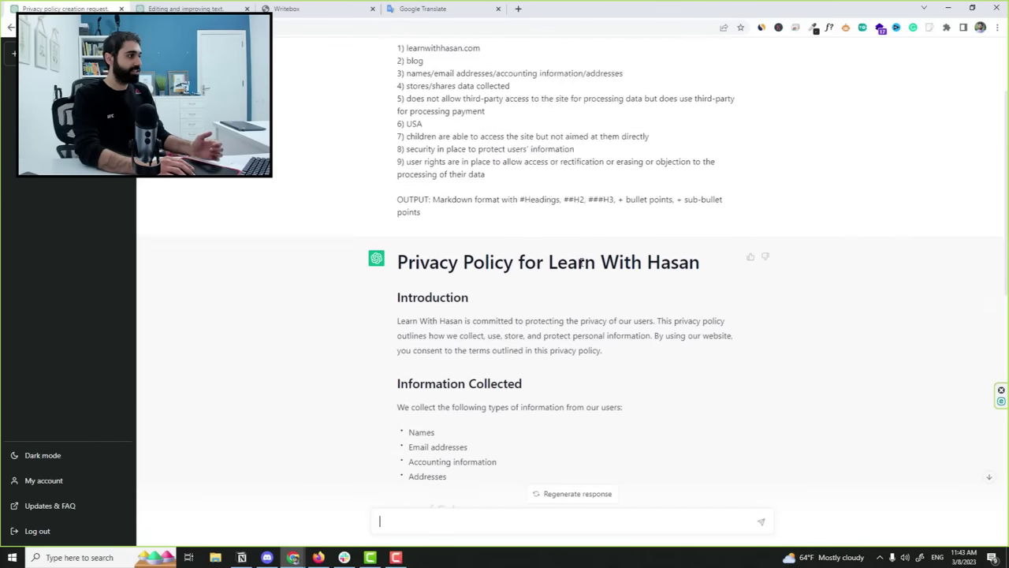
{"action": "scroll", "coordinate": [600, 284], "scroll_direction": "up", "scroll_amount": 3}
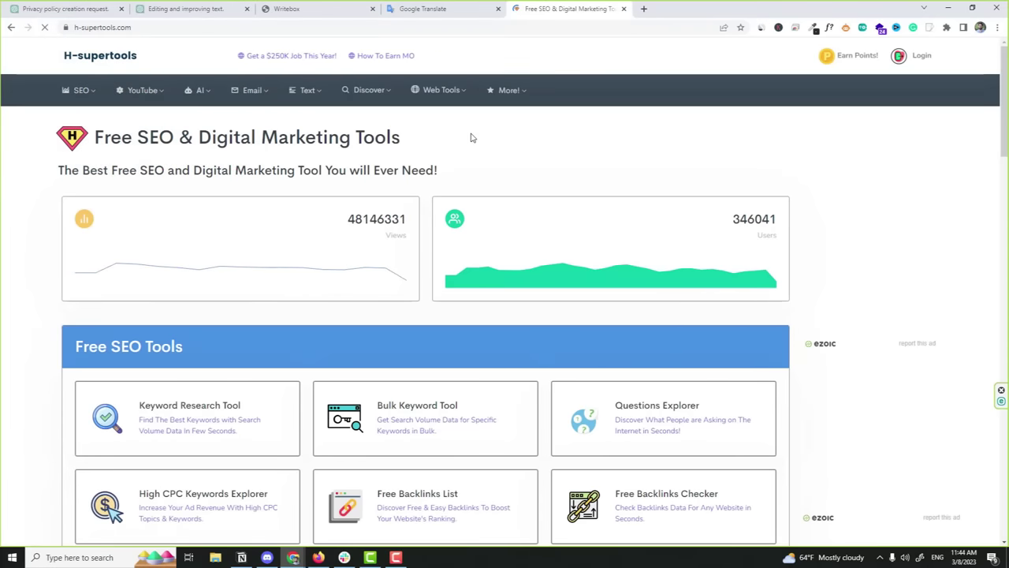
- Open Privacy Policy Generator from H-supertools' Web Tools menu and look over the page
{"action": "mouse_move", "coordinate": [446, 91]}
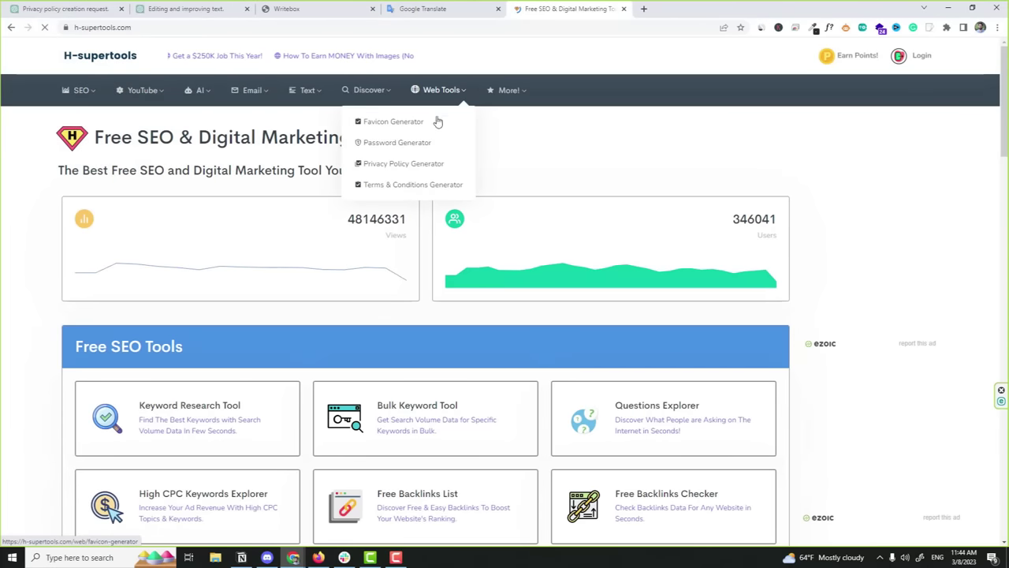
{"action": "left_click", "coordinate": [402, 164]}
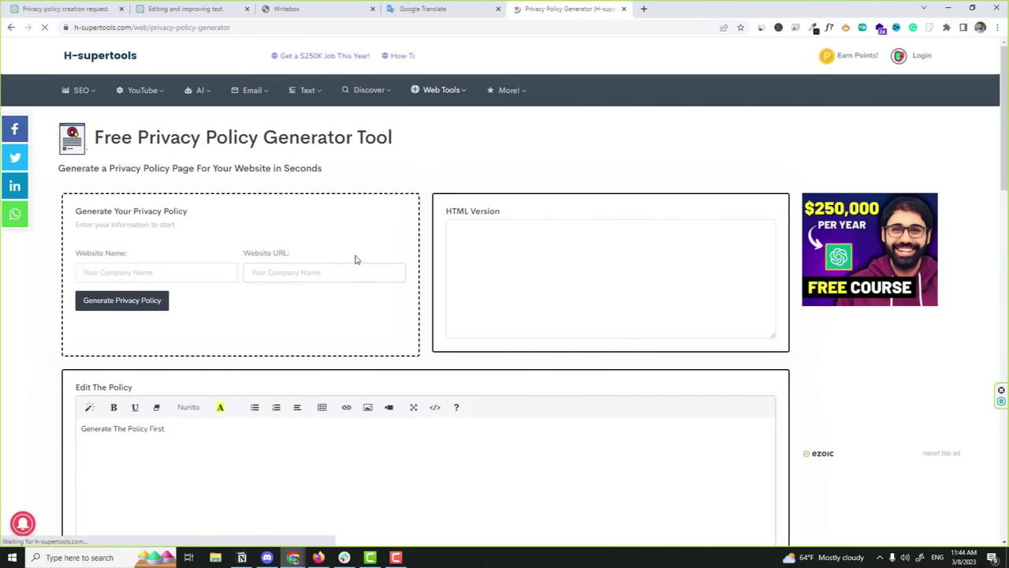
{"action": "scroll", "coordinate": [333, 394], "scroll_direction": "down", "scroll_amount": 2}
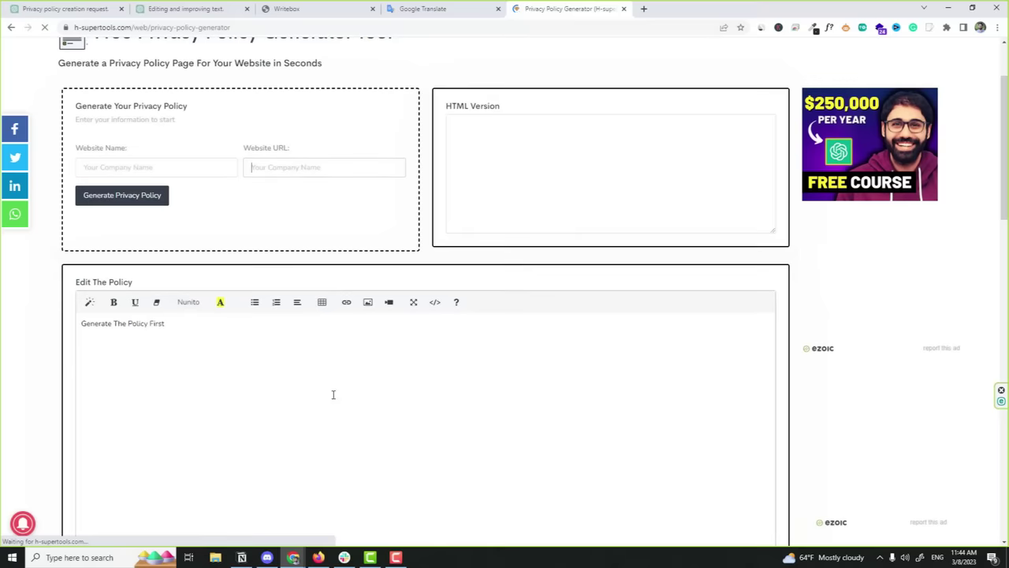
{"action": "scroll", "coordinate": [474, 347], "scroll_direction": "up", "scroll_amount": 2}
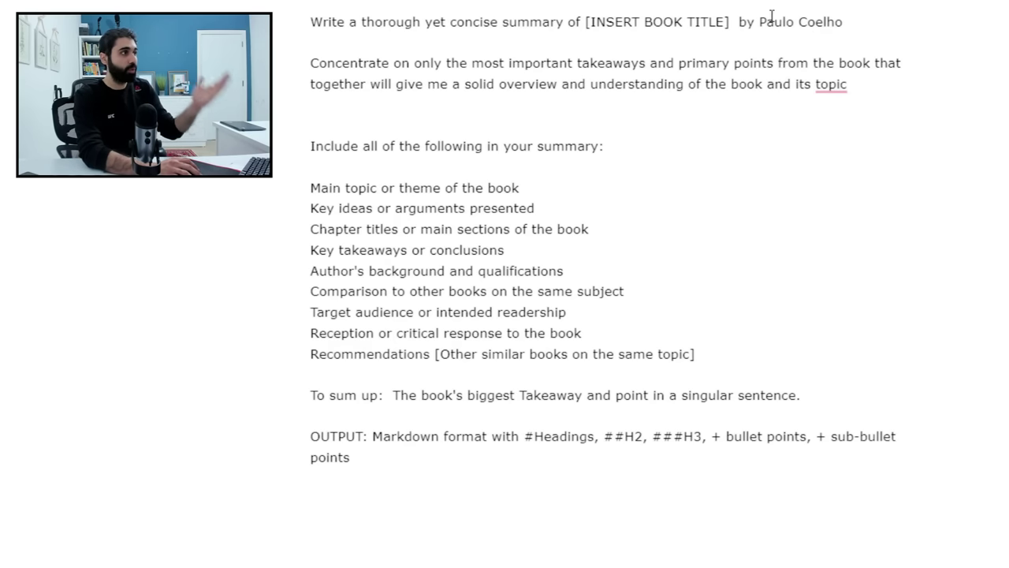
- Replace the [INSERT BOOK TITLE] placeholder with 'The Alchemist' and select the entire prompt
{"action": "left_click_drag", "start_coordinate": [708, 22], "coordinate": [591, 22]}
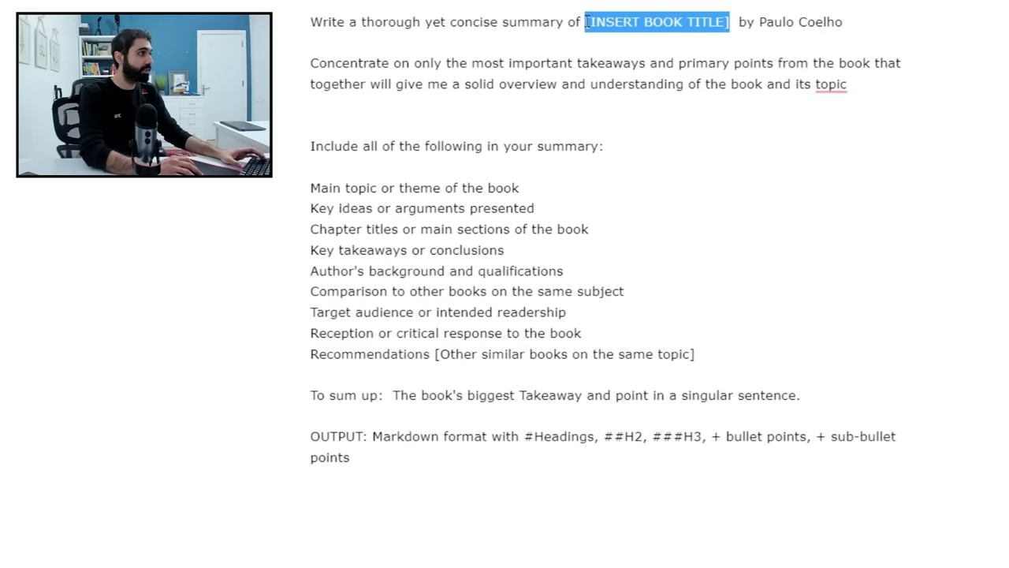
{"action": "type", "text": "The Alchemi"}
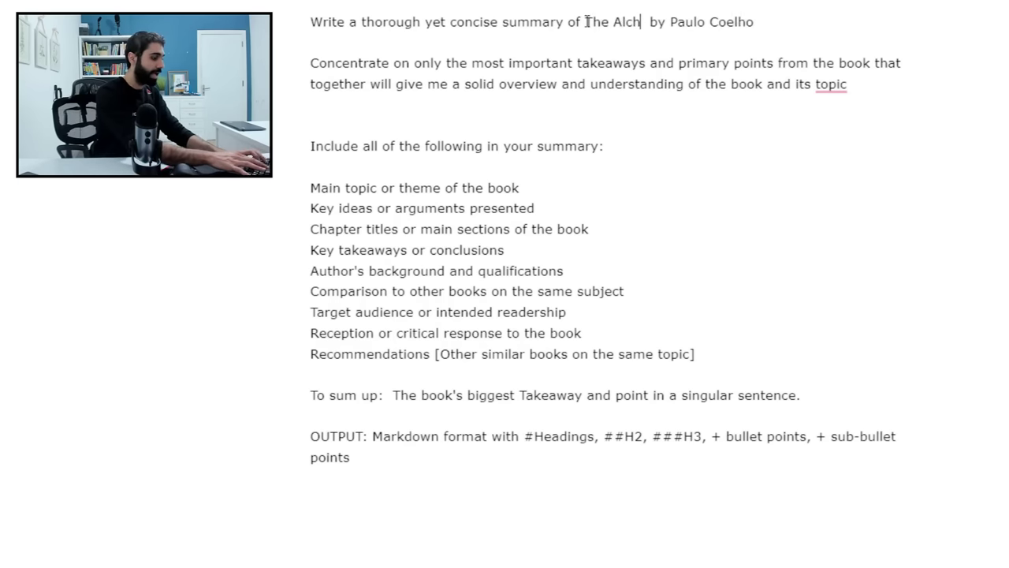
{"action": "type", "text": "st"}
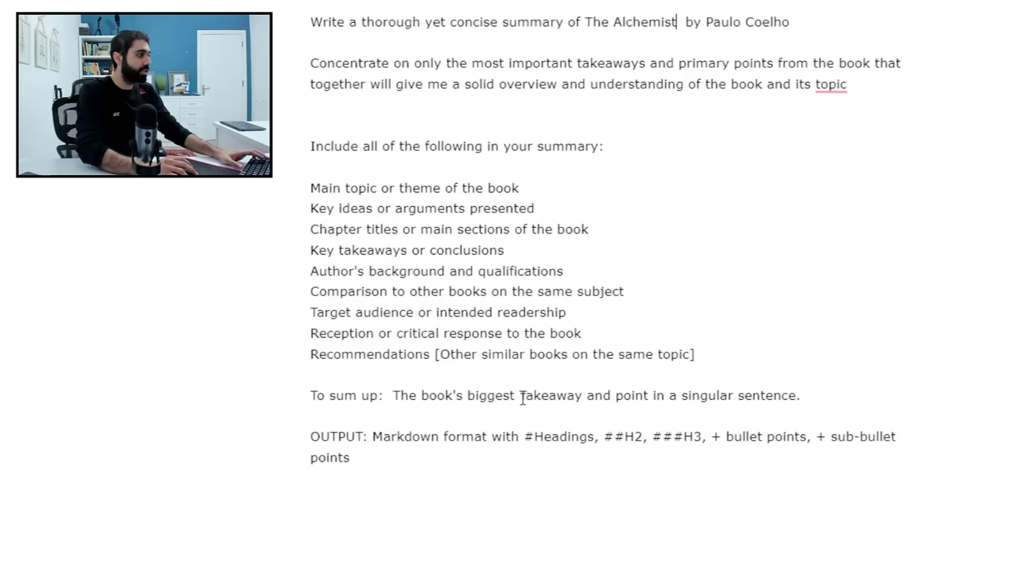
{"action": "key", "text": "ctrl+a"}
{"action": "key", "text": "ctrl+c"}
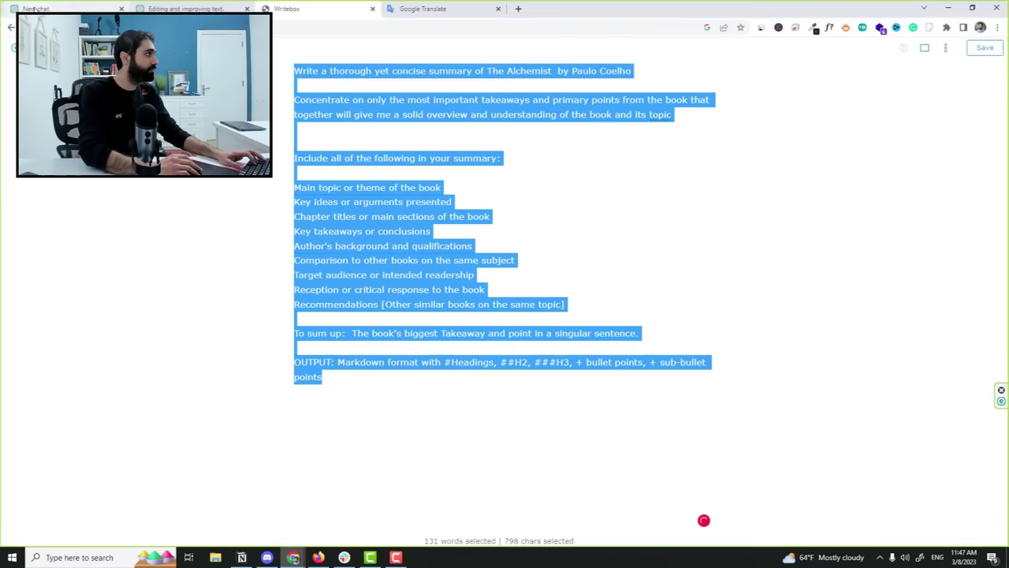
- Send The Alchemist summary prompt in the new chat and scroll through the Markdown summary
{"action": "key", "text": "ctrl+1"}
{"action": "key", "text": "ctrl+v"}
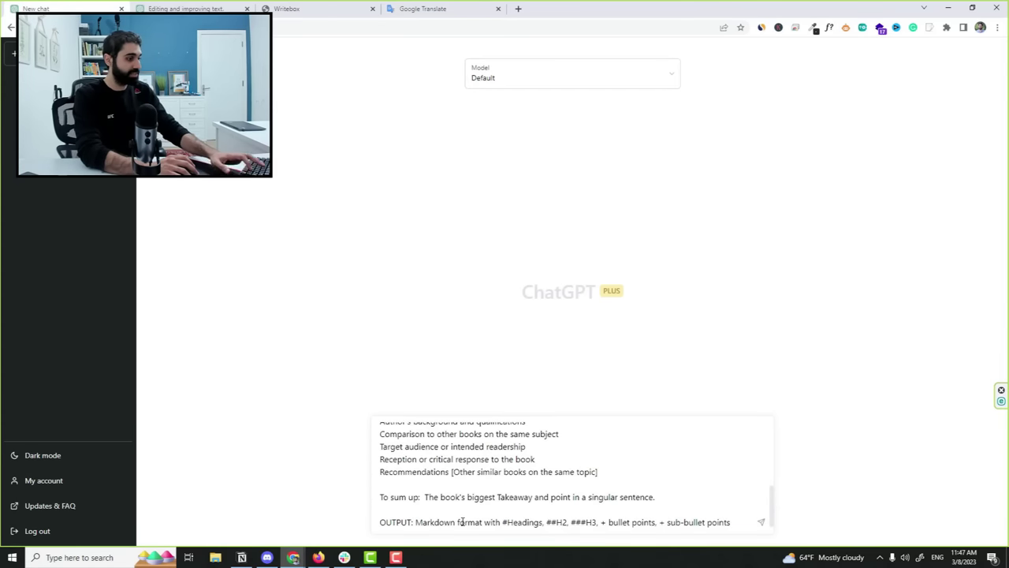
{"action": "key", "text": "Return"}
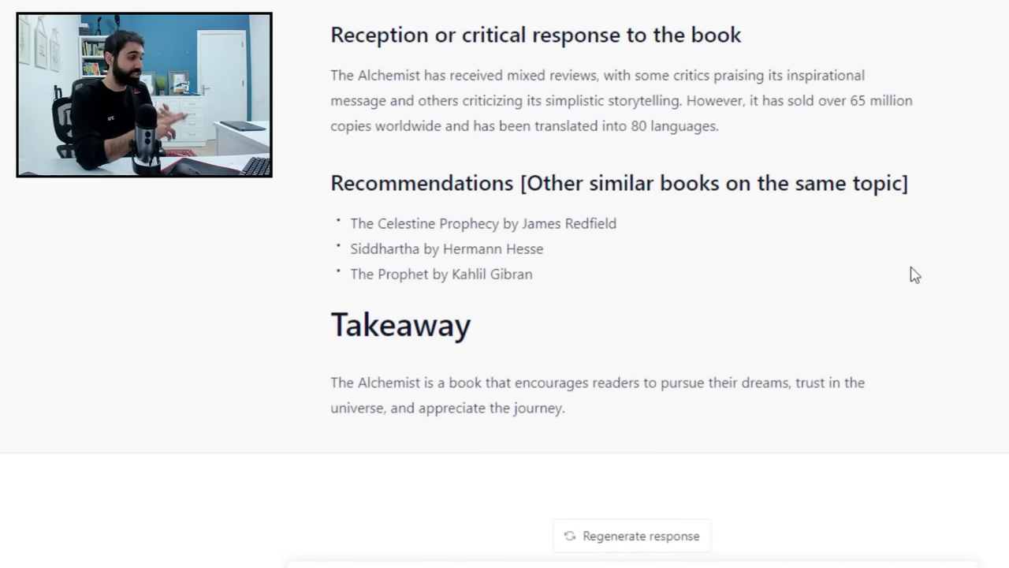
{"action": "scroll", "coordinate": [886, 293], "scroll_direction": "up", "scroll_amount": 6}
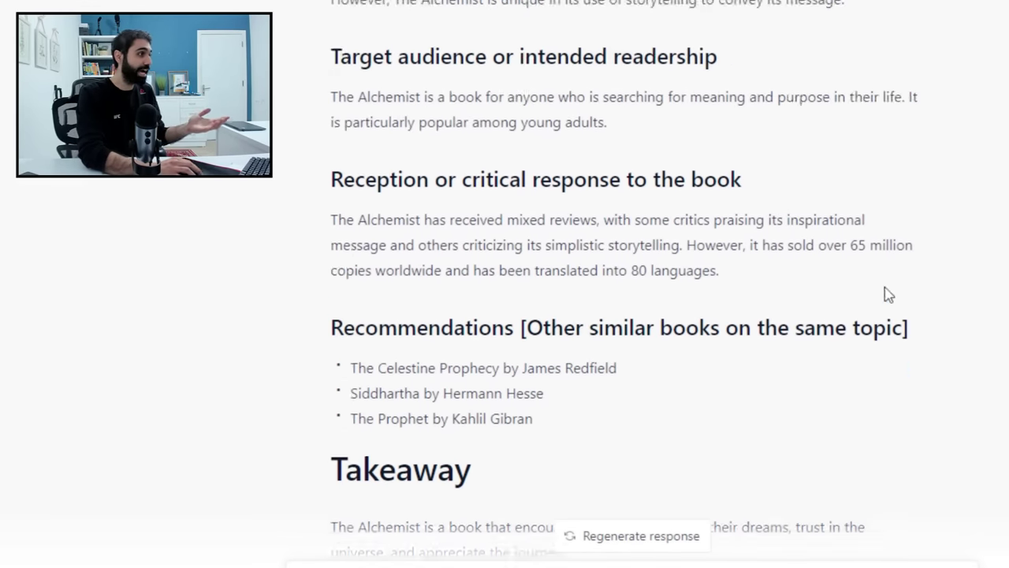
{"action": "scroll", "coordinate": [662, 84], "scroll_direction": "up", "scroll_amount": 10}
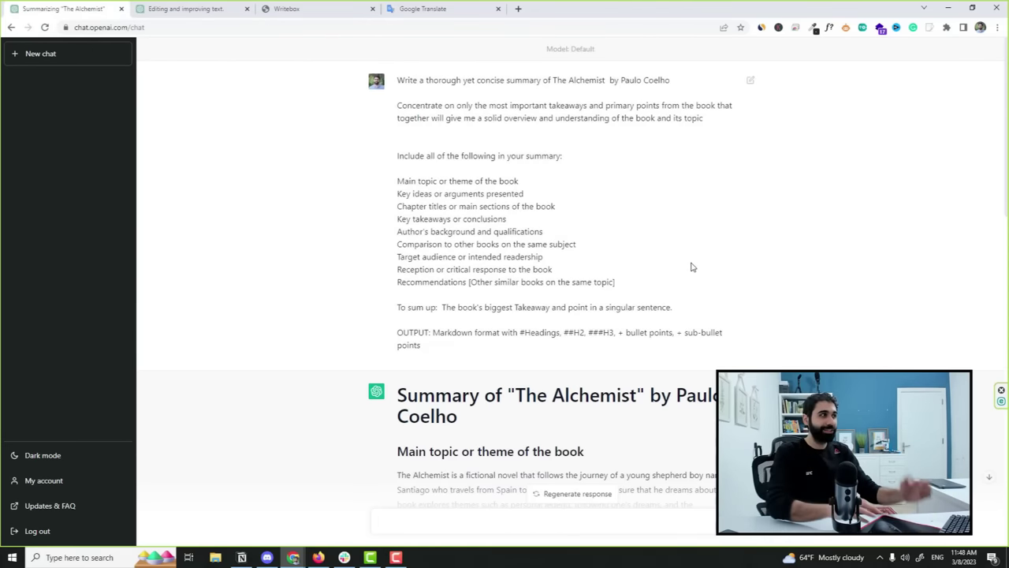
- Load inquicksticks.com in a new tab, browse its Self Development summaries, then return to the Alchemist chat
{"action": "left_click", "coordinate": [518, 8]}
{"action": "type", "text": "inqui"}
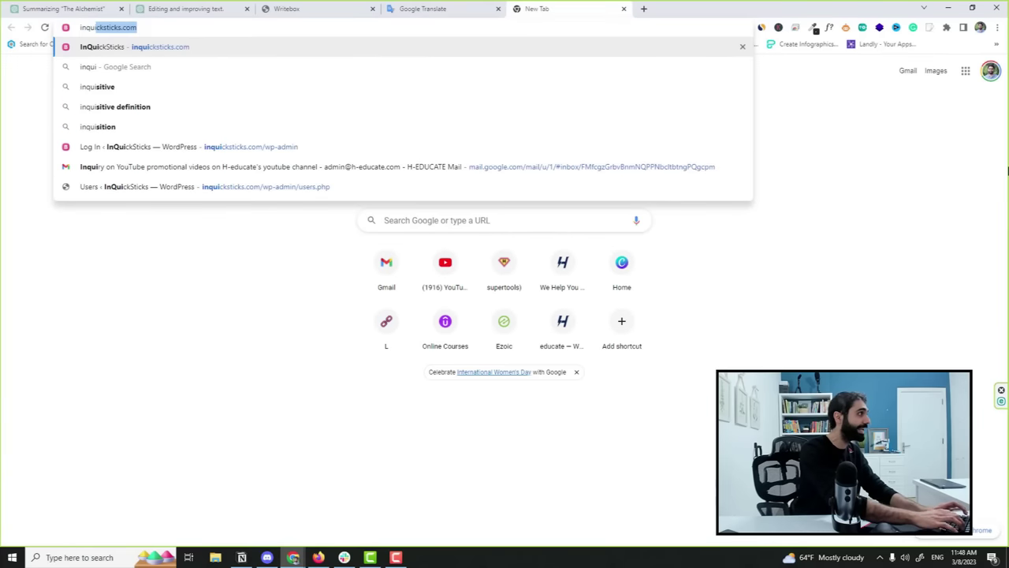
{"action": "key", "text": "Return"}
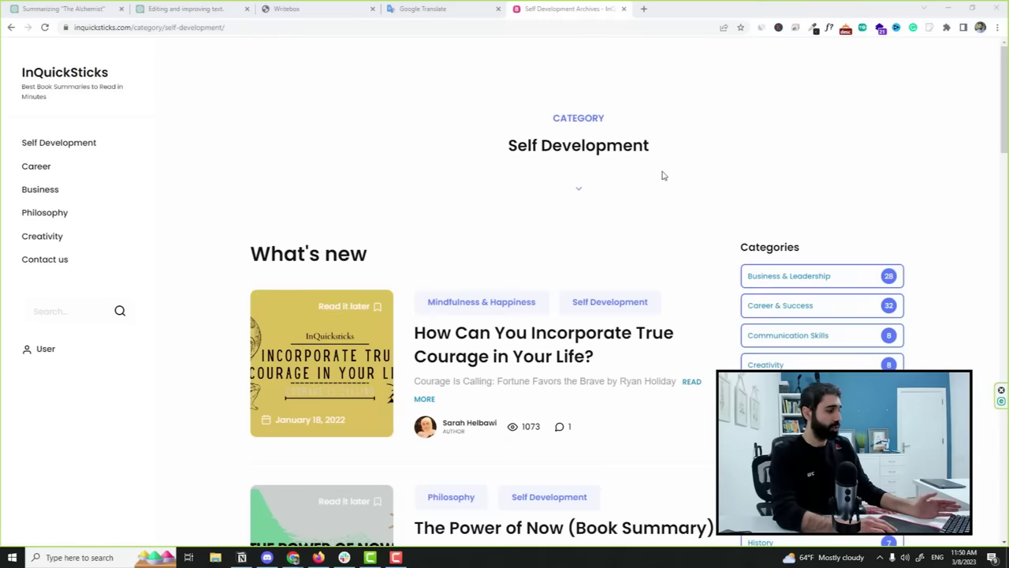
{"action": "scroll", "coordinate": [662, 173], "scroll_direction": "down", "scroll_amount": 5}
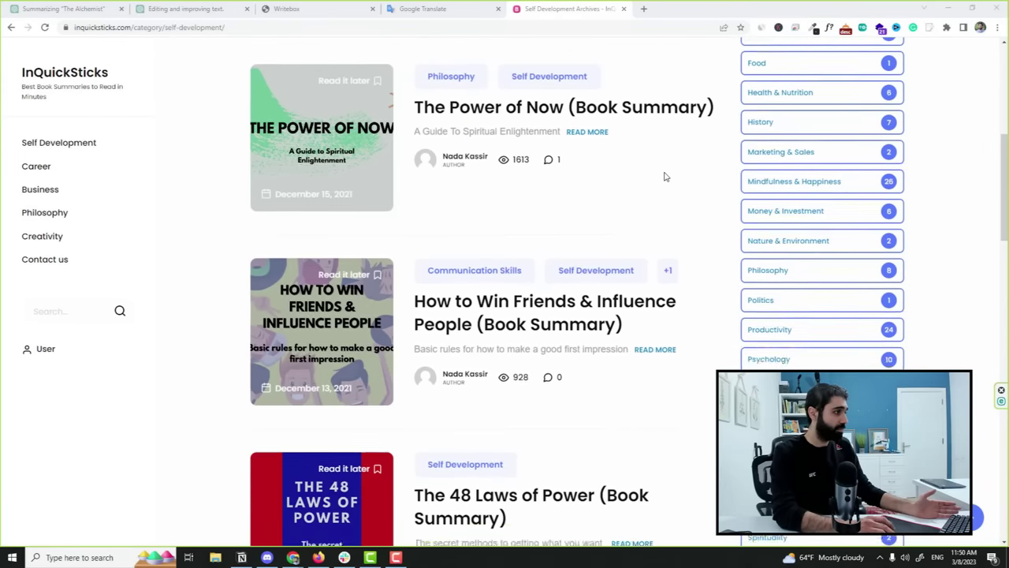
{"action": "scroll", "coordinate": [665, 181], "scroll_direction": "up", "scroll_amount": 1}
{"action": "scroll", "coordinate": [665, 180], "scroll_direction": "up", "scroll_amount": 5}
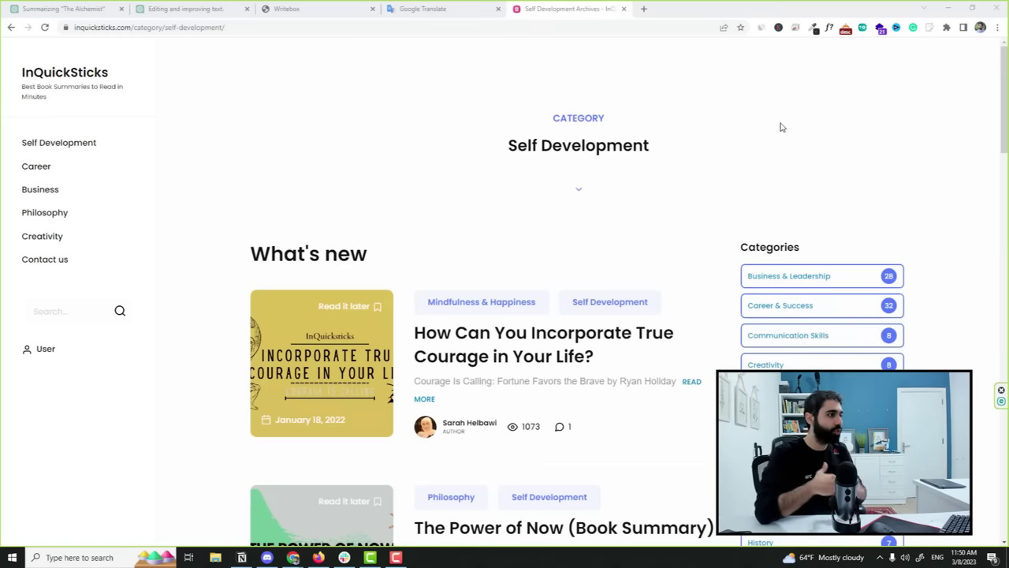
{"action": "scroll", "coordinate": [689, 160], "scroll_direction": "down", "scroll_amount": 8}
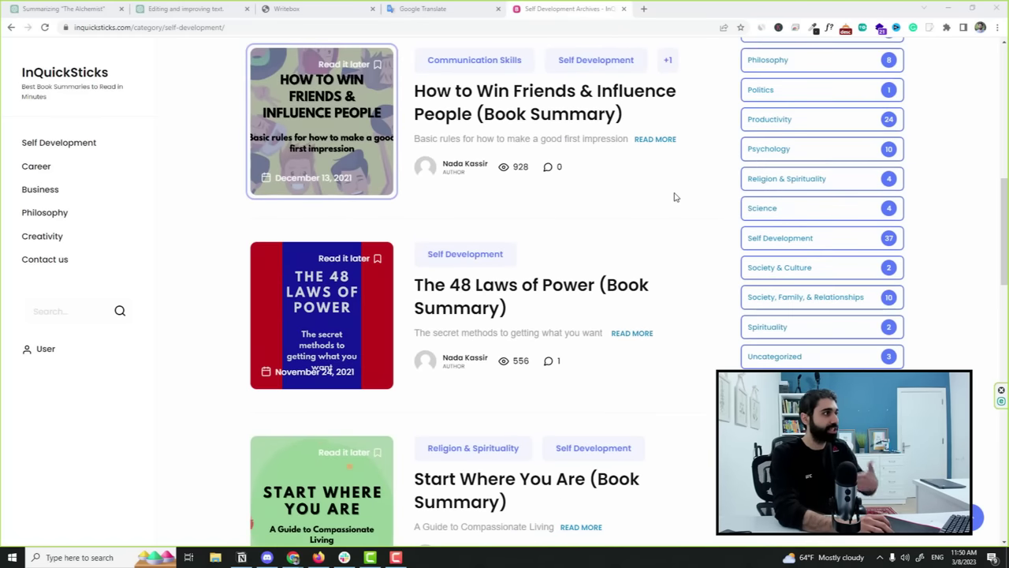
{"action": "scroll", "coordinate": [674, 198], "scroll_direction": "up", "scroll_amount": 8}
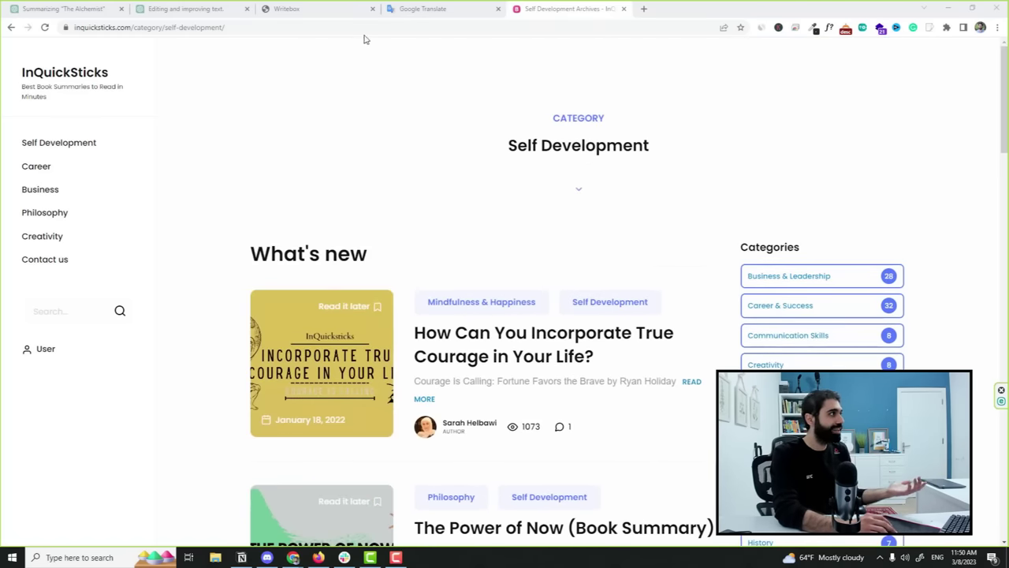
{"action": "left_click", "coordinate": [114, 10]}
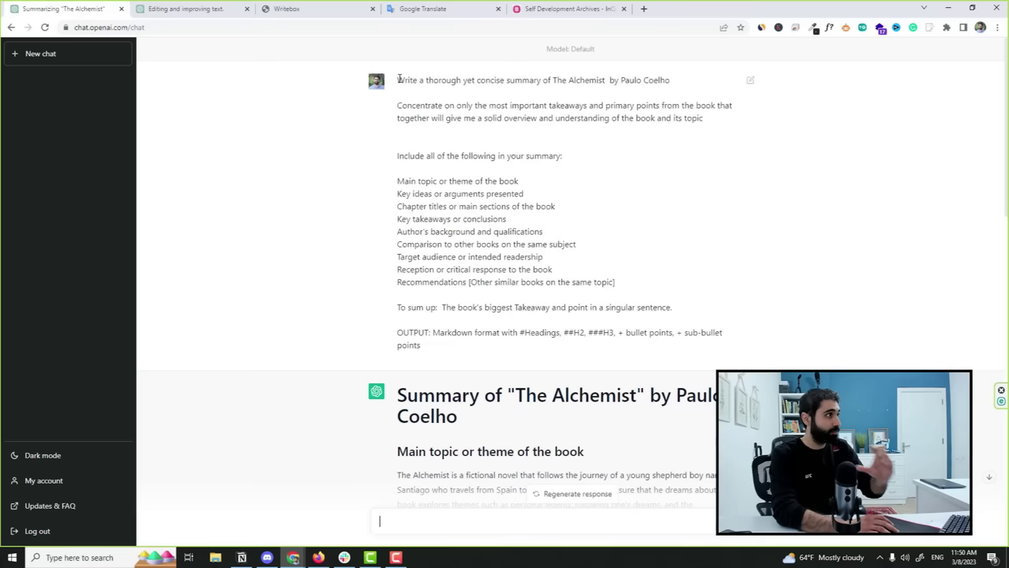
- Paste the Alchemist summary prompt into the OpenAI Tokenizer, which counts it at 187 tokens
{"action": "left_click_drag", "start_coordinate": [399, 80], "coordinate": [465, 350]}
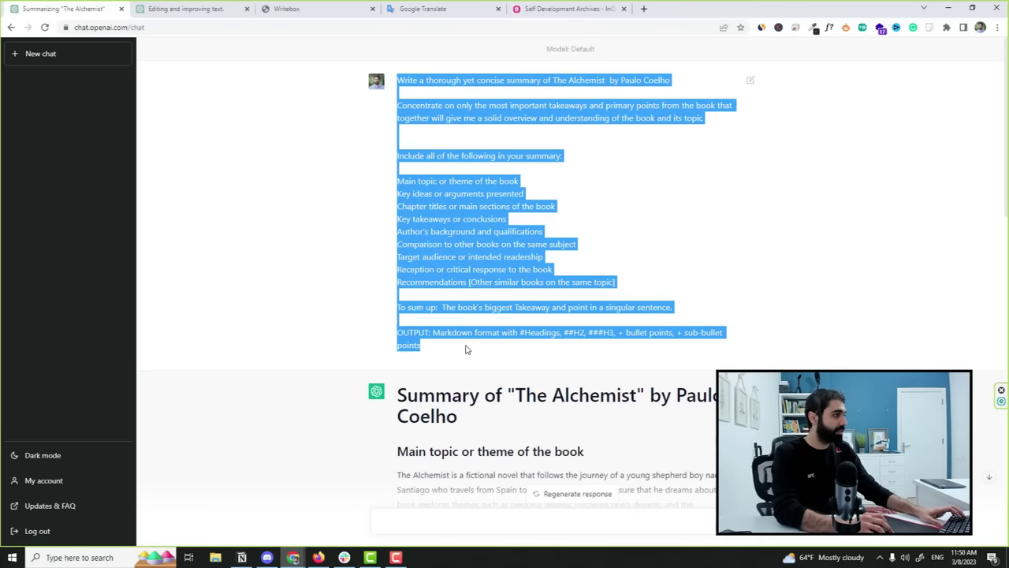
{"action": "right_click", "coordinate": [102, 7]}
{"action": "left_click", "coordinate": [106, 13]}
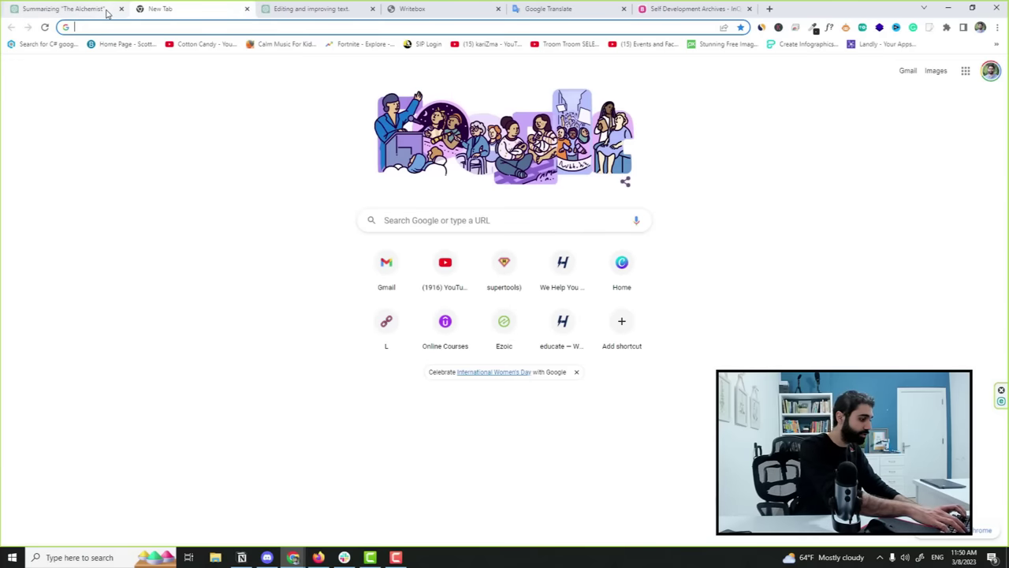
{"action": "type", "text": "openai toke"}
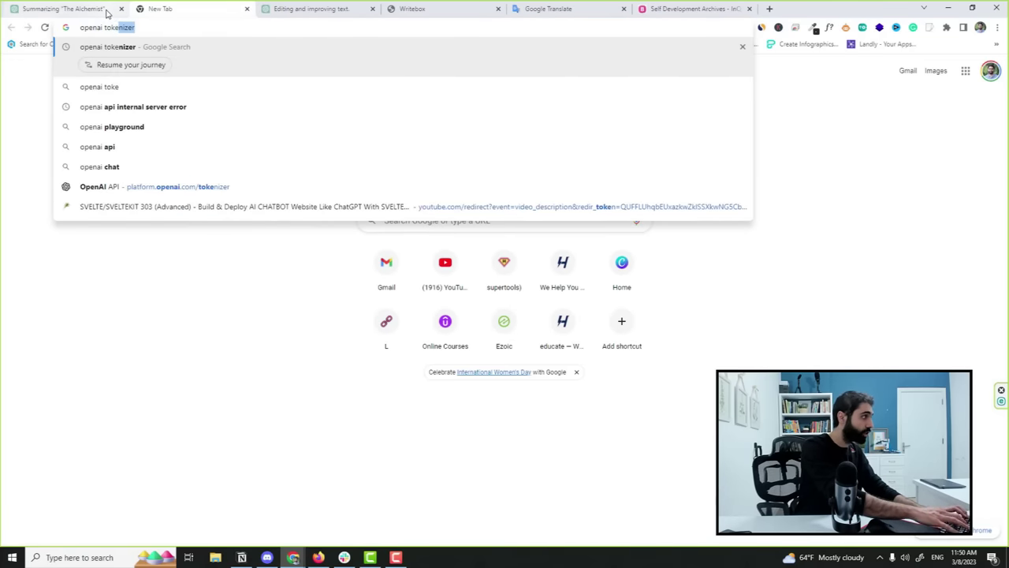
{"action": "key", "text": "Return"}
{"action": "left_click", "coordinate": [174, 162]}
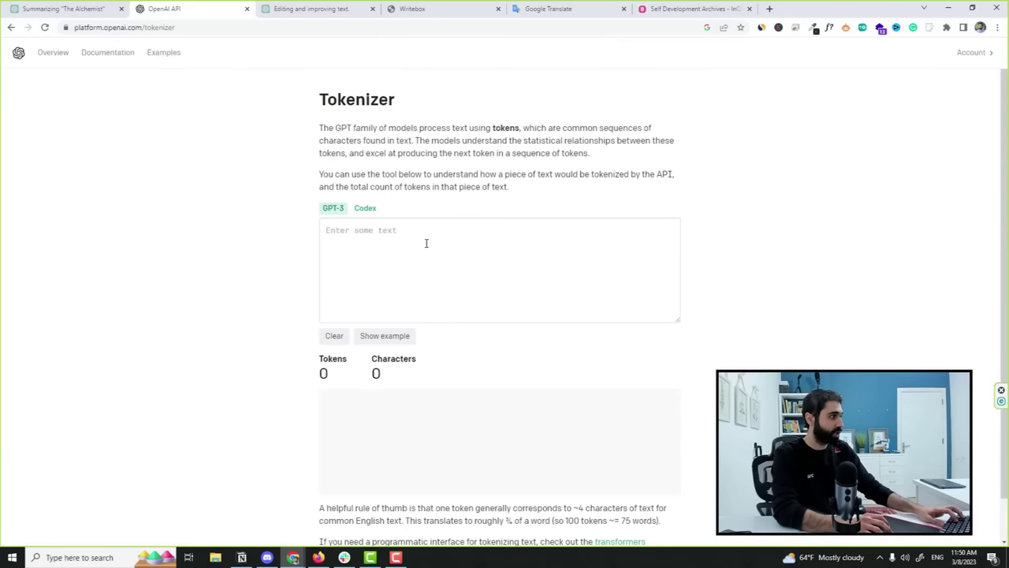
{"action": "left_click", "coordinate": [426, 243]}
{"action": "key", "text": "ctrl+v"}
{"action": "left_click_drag", "start_coordinate": [313, 376], "coordinate": [347, 375]}
- Replace it with ChatGPT's Alchemist summary reply, counted at 533 tokens and 2,546 characters
{"action": "left_click", "coordinate": [79, 9]}
{"action": "scroll", "coordinate": [473, 237], "scroll_direction": "down", "scroll_amount": 4}
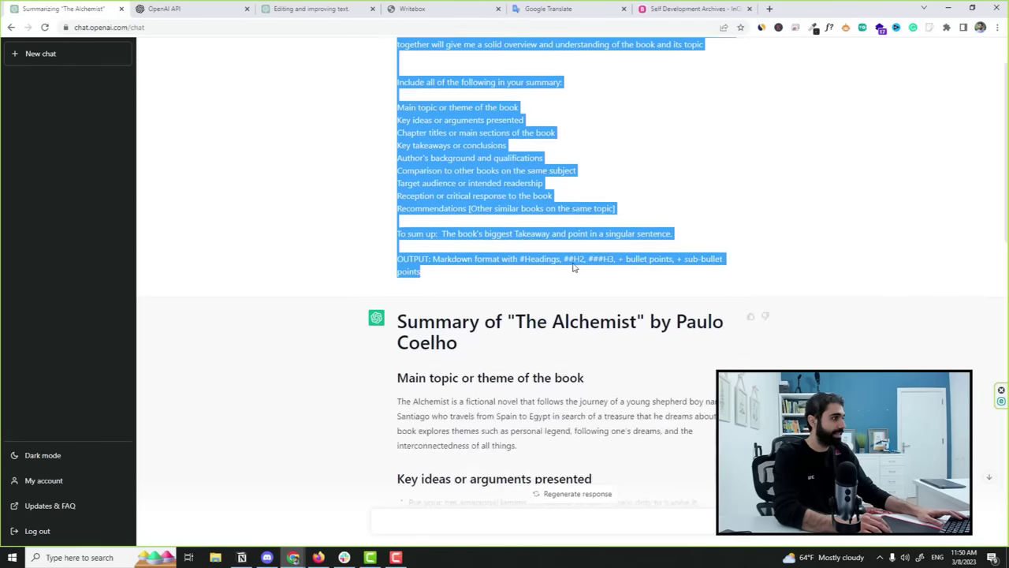
{"action": "left_click_drag", "start_coordinate": [407, 87], "coordinate": [771, 557]}
{"action": "left_click", "coordinate": [174, 15]}
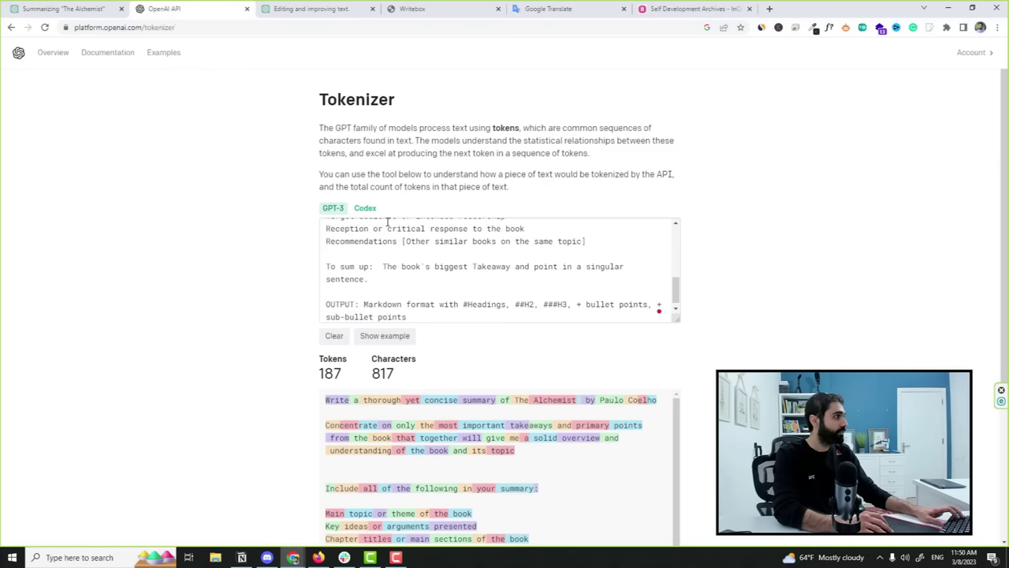
{"action": "left_click", "coordinate": [418, 254]}
{"action": "key", "text": "ctrl+a"}
{"action": "key", "text": "ctrl+v"}
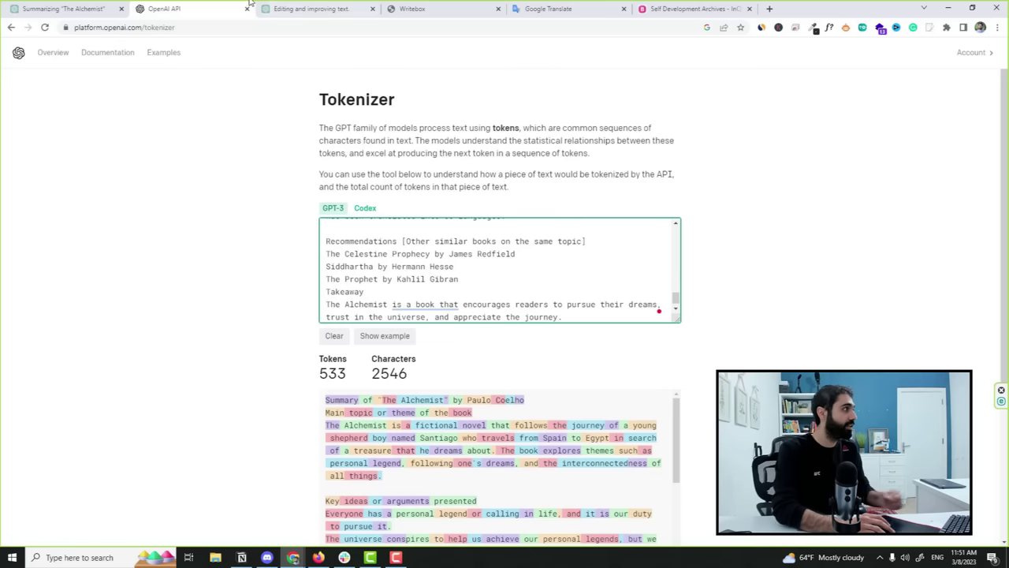
- Google 'chatgpt api pricing' and highlight the $0.002 per 1,000 tokens price, then return to InQuickSticks
{"action": "key", "text": "ctrl+t"}
{"action": "type", "text": "chatgpt"}
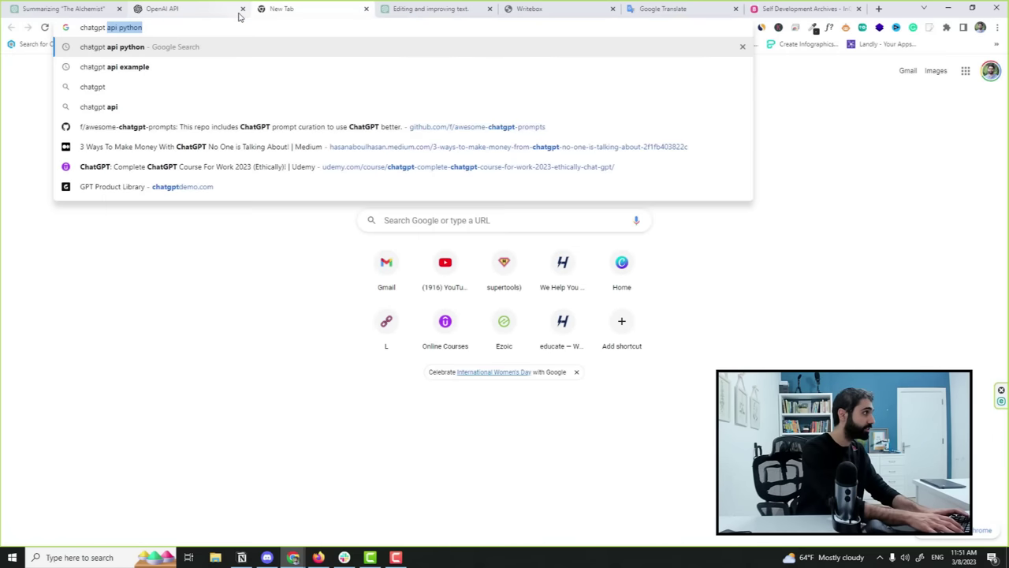
{"action": "type", "text": " api pricing"}
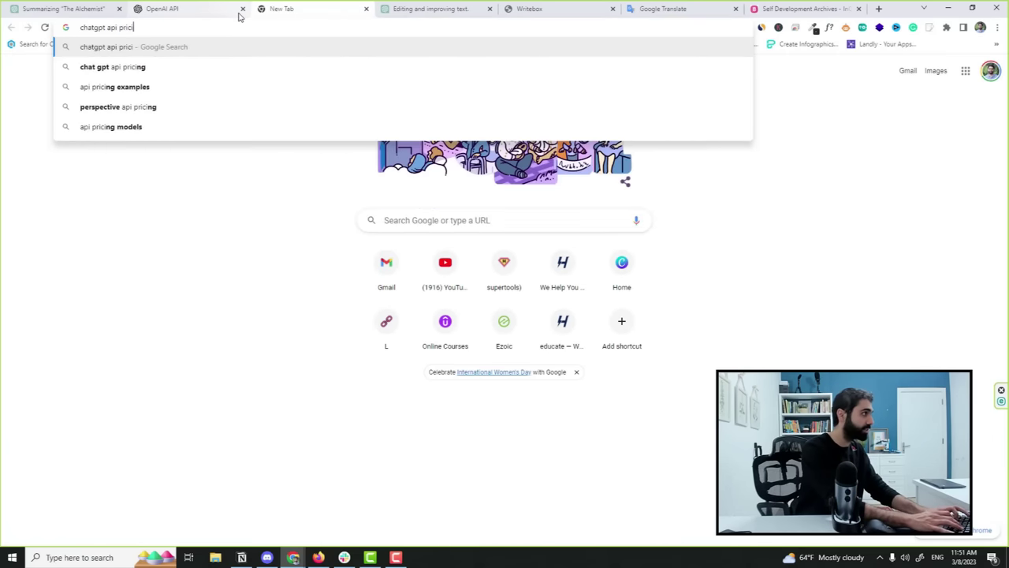
{"action": "key", "text": "Return"}
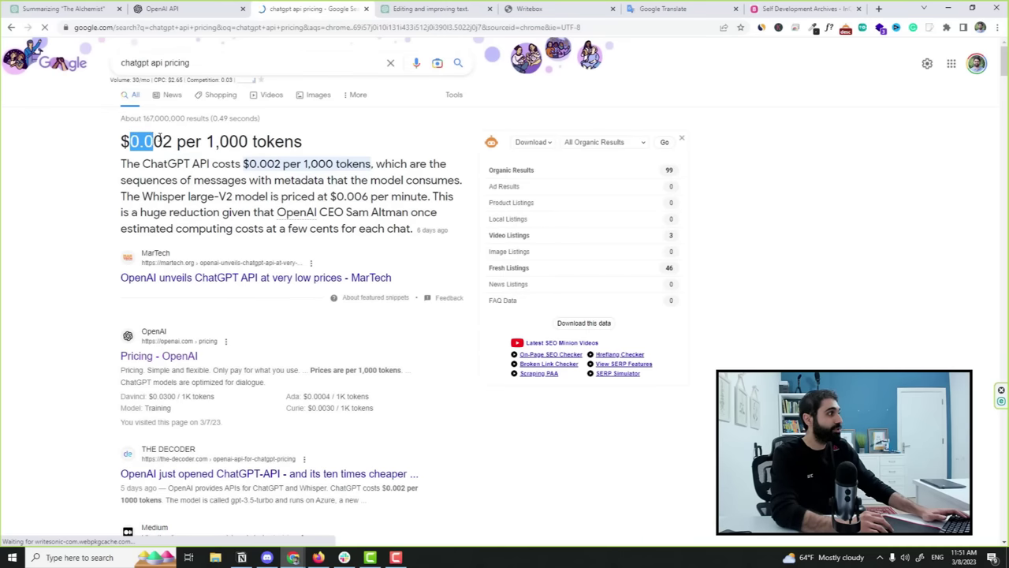
{"action": "left_click_drag", "start_coordinate": [204, 140], "coordinate": [322, 139]}
{"action": "left_click", "coordinate": [322, 139]}
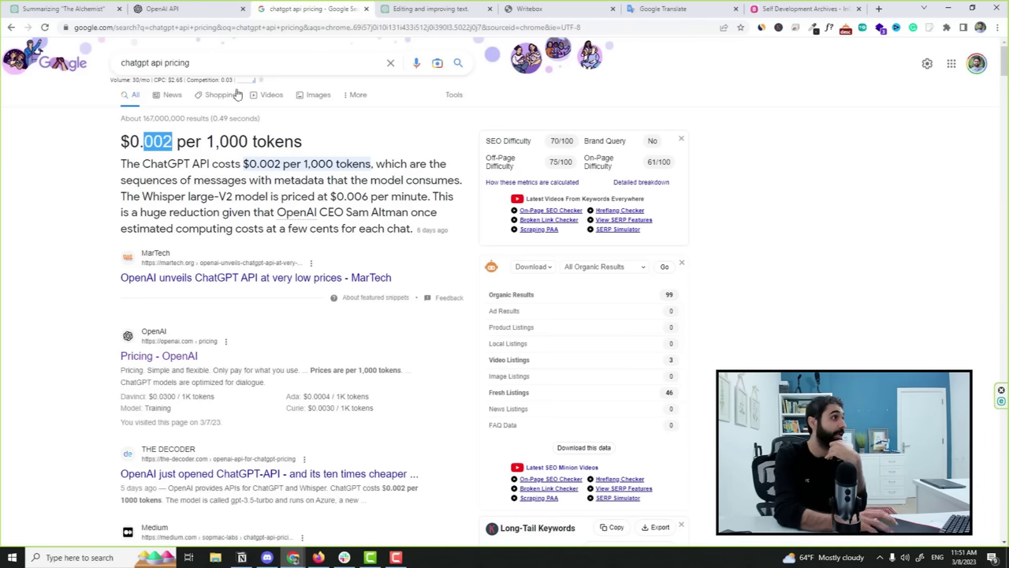
{"action": "left_click", "coordinate": [801, 9]}
- Scroll the Self Development summaries, then go to the Alchemist chat and scroll up to the original prompt
{"action": "scroll", "coordinate": [505, 185], "scroll_direction": "down", "scroll_amount": 4}
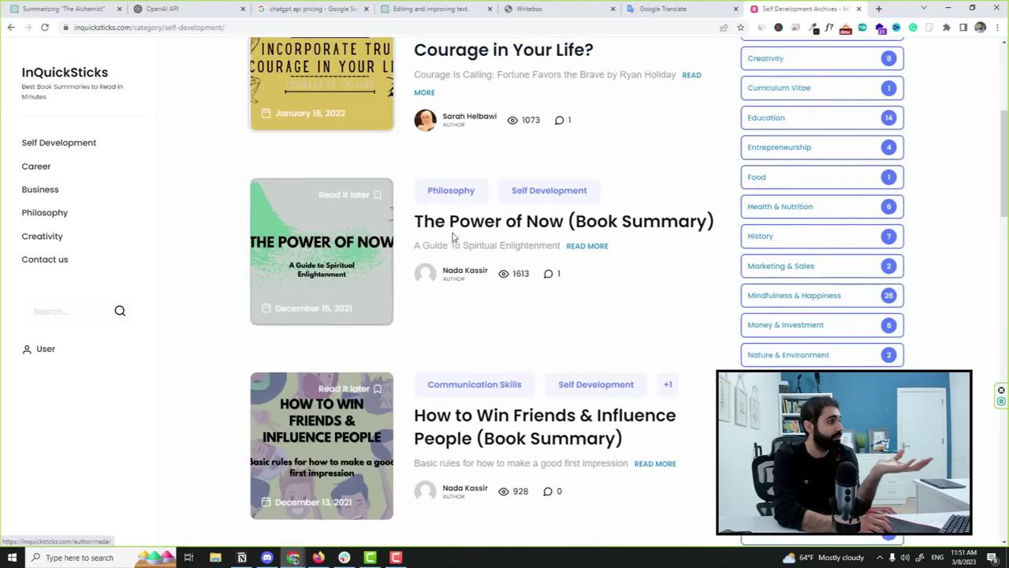
{"action": "scroll", "coordinate": [453, 237], "scroll_direction": "down", "scroll_amount": 1}
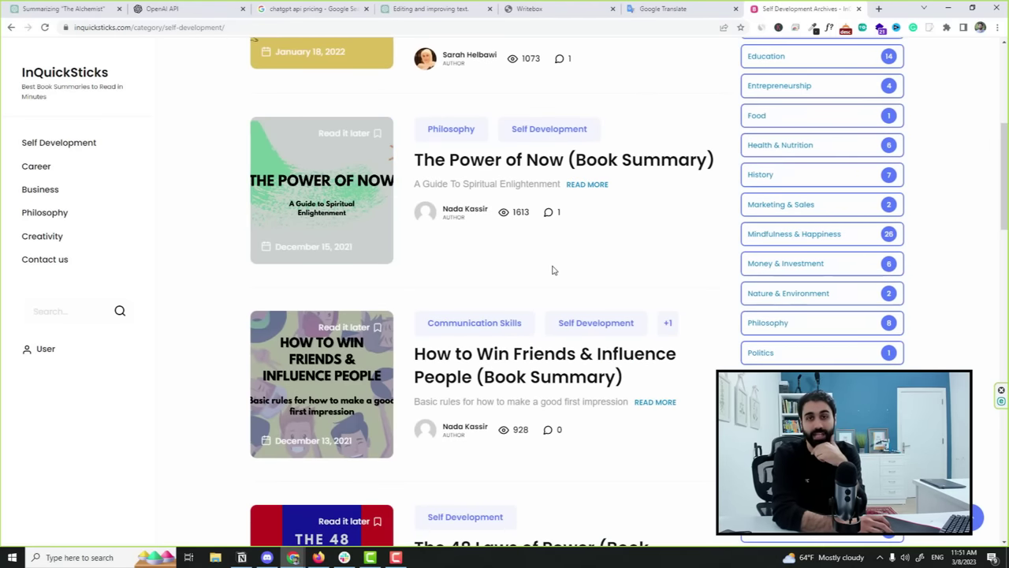
{"action": "scroll", "coordinate": [498, 237], "scroll_direction": "up", "scroll_amount": 2}
{"action": "left_click", "coordinate": [63, 9]}
{"action": "left_click", "coordinate": [794, 203]}
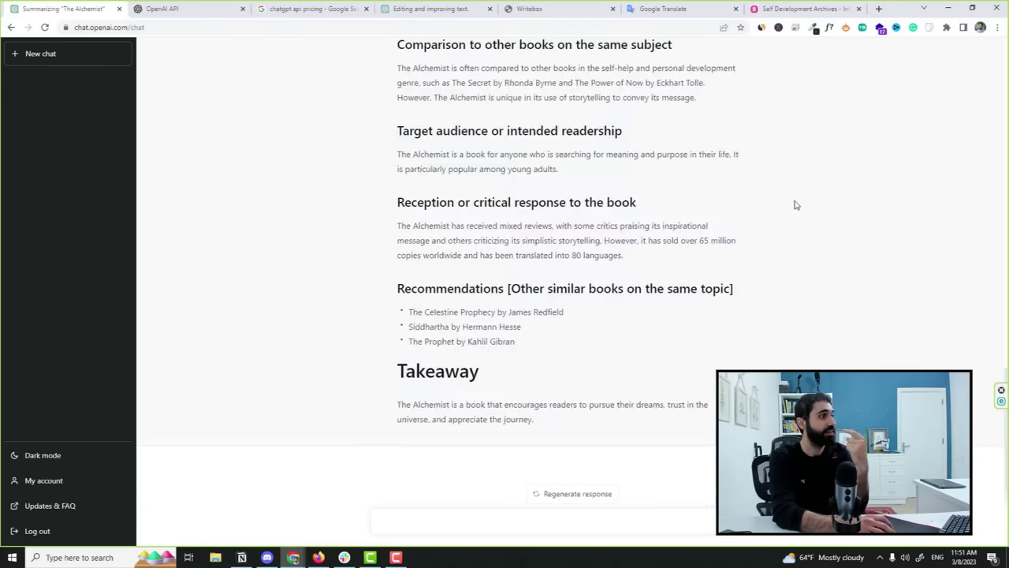
{"action": "scroll", "coordinate": [787, 240], "scroll_direction": "up", "scroll_amount": 3}
{"action": "scroll", "coordinate": [790, 248], "scroll_direction": "up", "scroll_amount": 8}
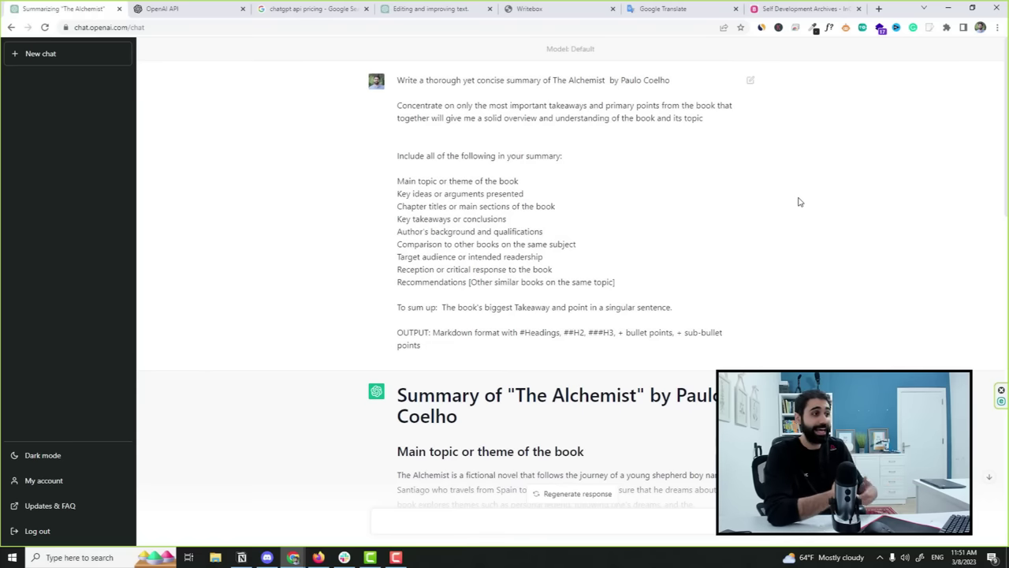
- Open h-supertools.com's AI YouTube Title Generator in a new tab, then switch back to the Tokenizer page
{"action": "left_click", "coordinate": [885, 9]}
{"action": "type", "text": "h-"}
{"action": "key", "text": "Return"}
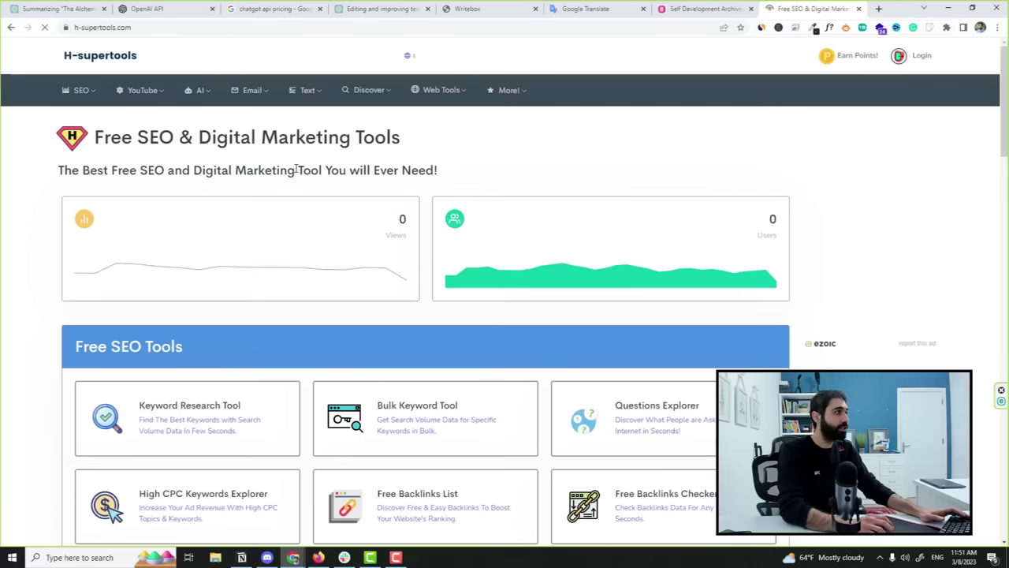
{"action": "mouse_move", "coordinate": [161, 87]}
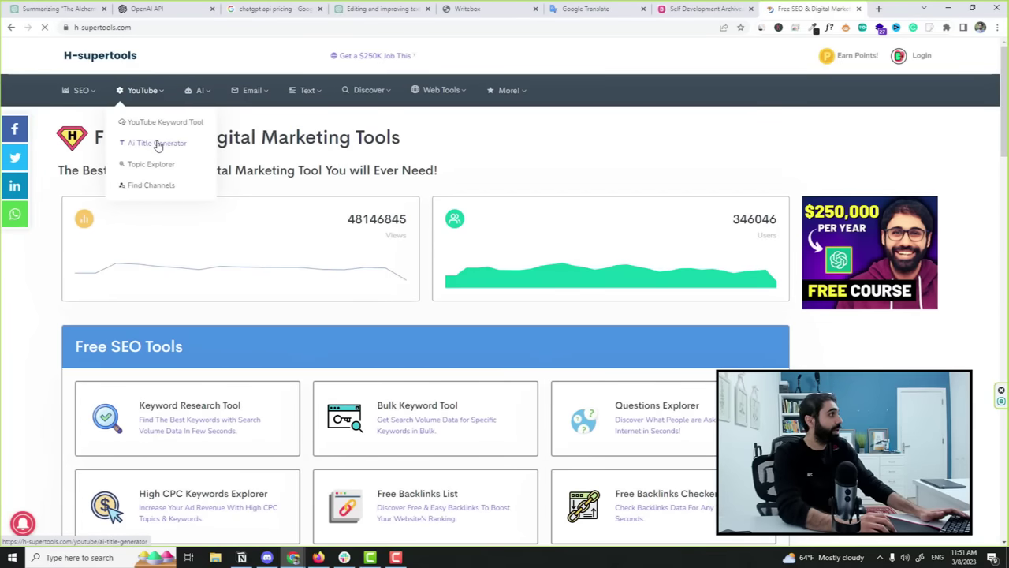
{"action": "left_click", "coordinate": [158, 144]}
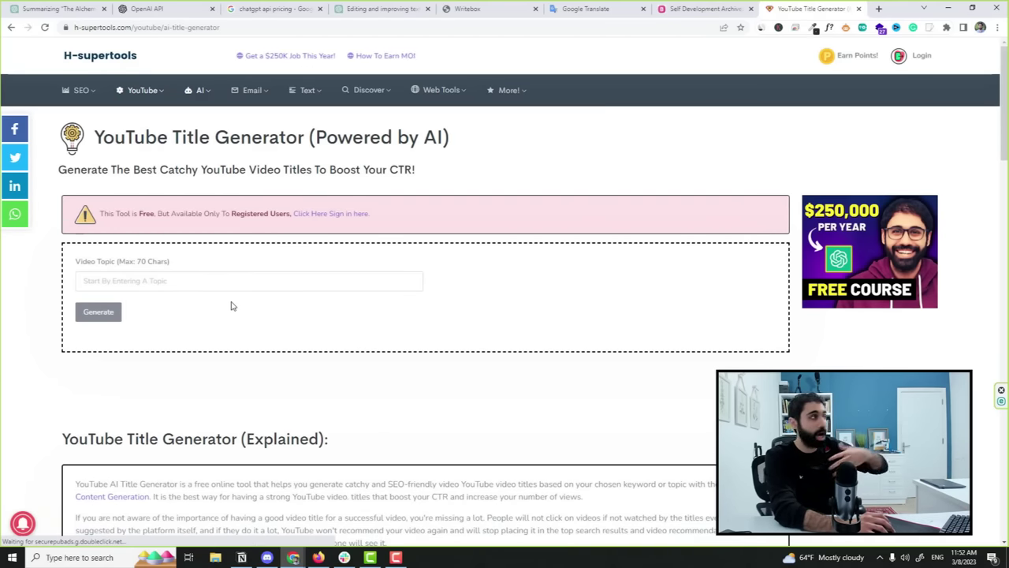
{"action": "left_click", "coordinate": [170, 7]}
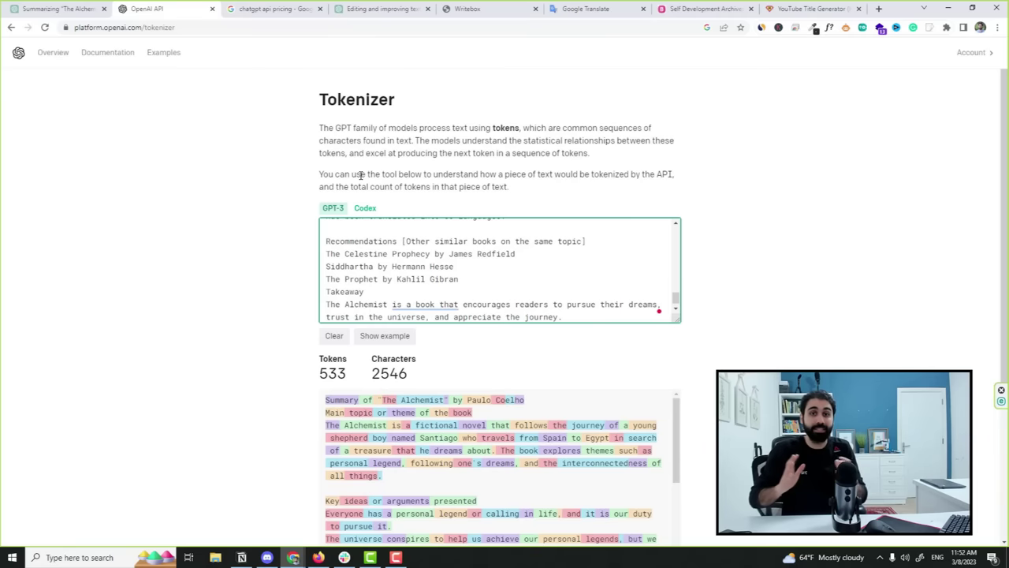
{"action": "left_click", "coordinate": [836, 6]}
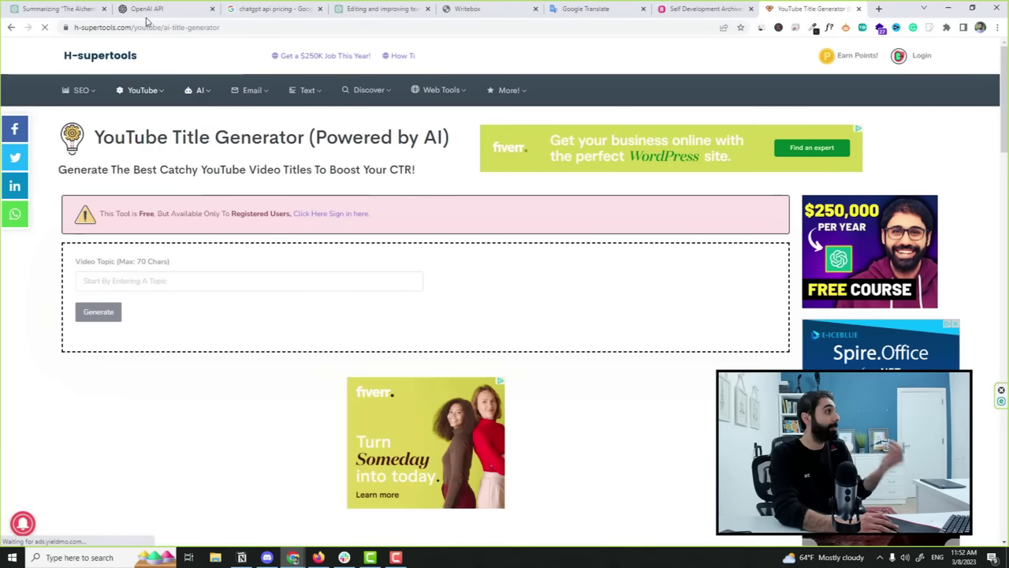
{"action": "left_click", "coordinate": [146, 9]}
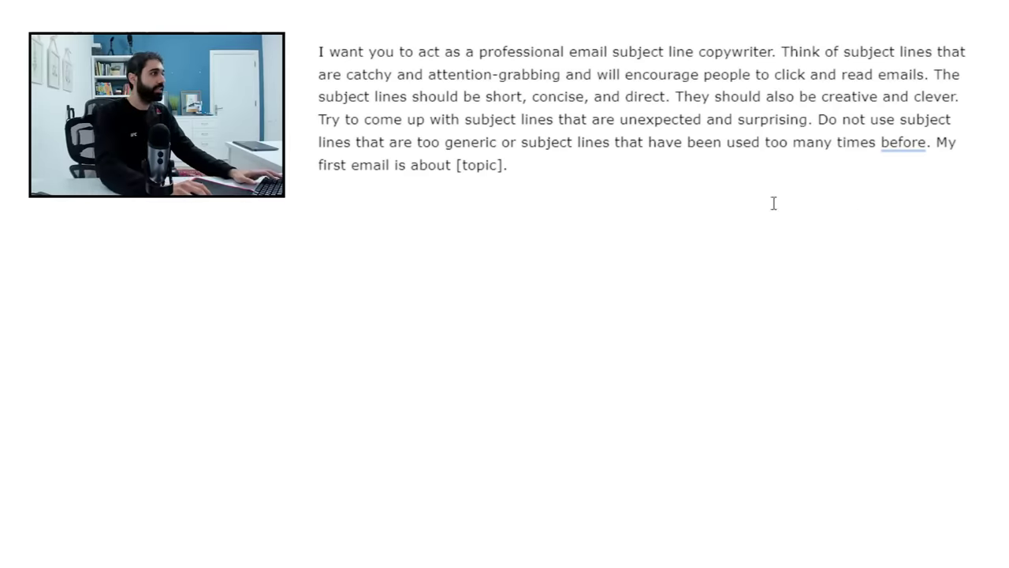
- Paste the copywriter subject-line prompt, replace [topic] with 'affiliate marketing secrets', and send it
{"action": "left_click_drag", "start_coordinate": [511, 162], "coordinate": [323, 53]}
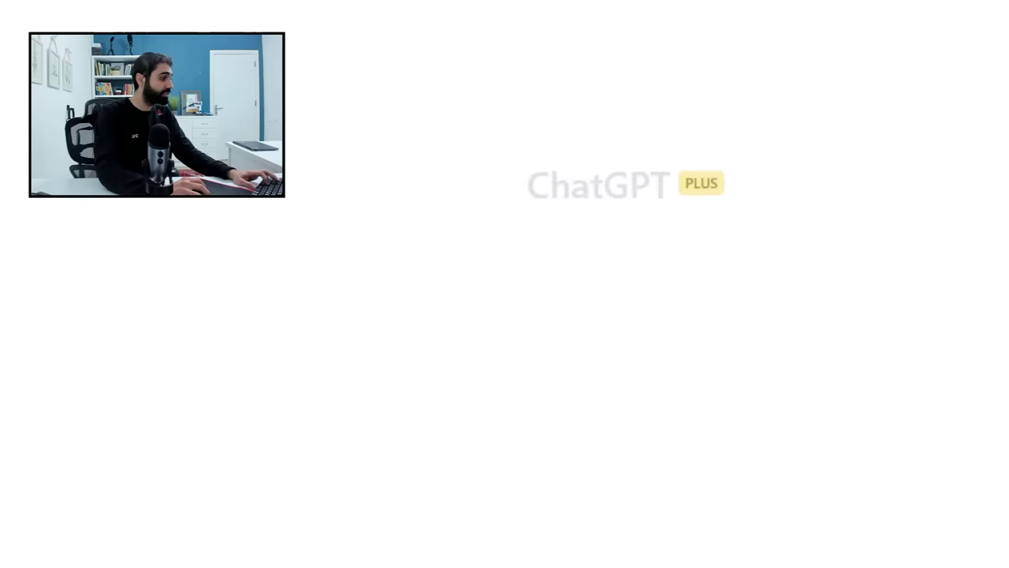
{"action": "type", "text": "I want you to act as a professional email subject line copywriter. Think of subject lines that are catchy and attention-grabbing and will encourage people to click and read emails. The subject lines should be short, concise, and direct. They should also be creative and clever. Try to come up with subject lines that are unexpected and surprising. Do not use subject lines that are too generic or subject lines that have been used too many times before. My first email is about [topic]."}
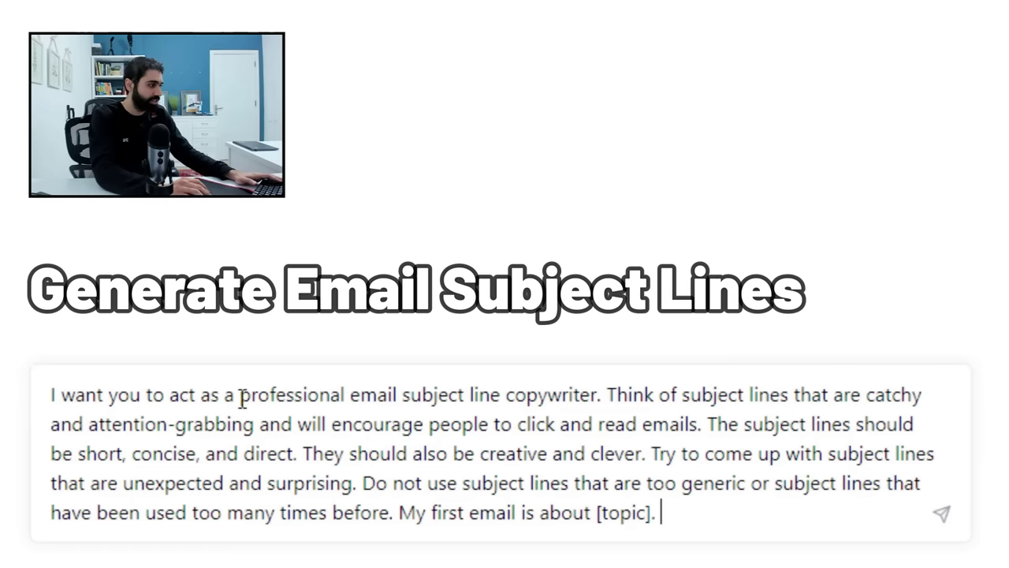
{"action": "left_click_drag", "start_coordinate": [241, 394], "coordinate": [597, 394]}
{"action": "left_click", "coordinate": [597, 394]}
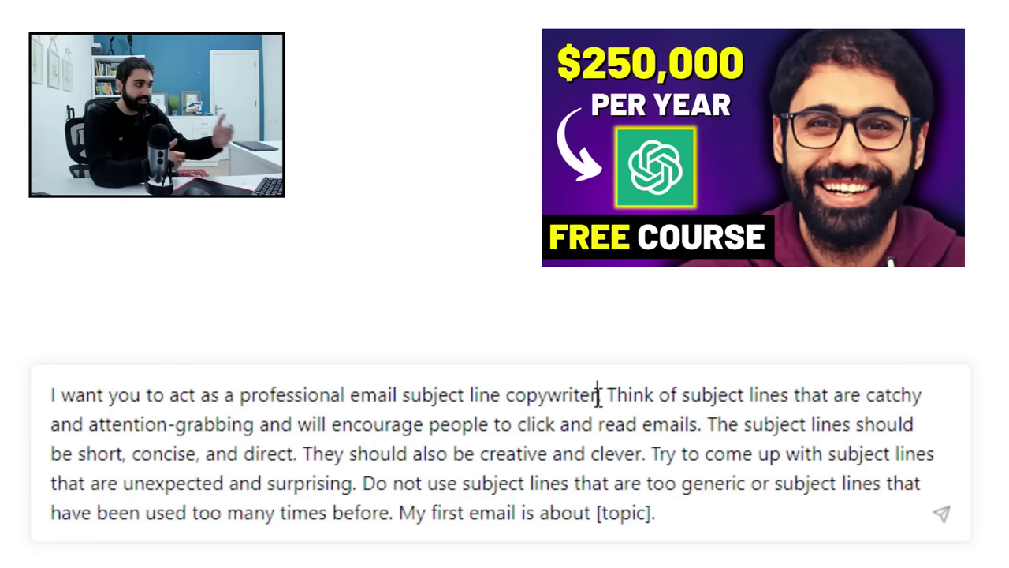
{"action": "left_click_drag", "start_coordinate": [599, 398], "coordinate": [676, 452]}
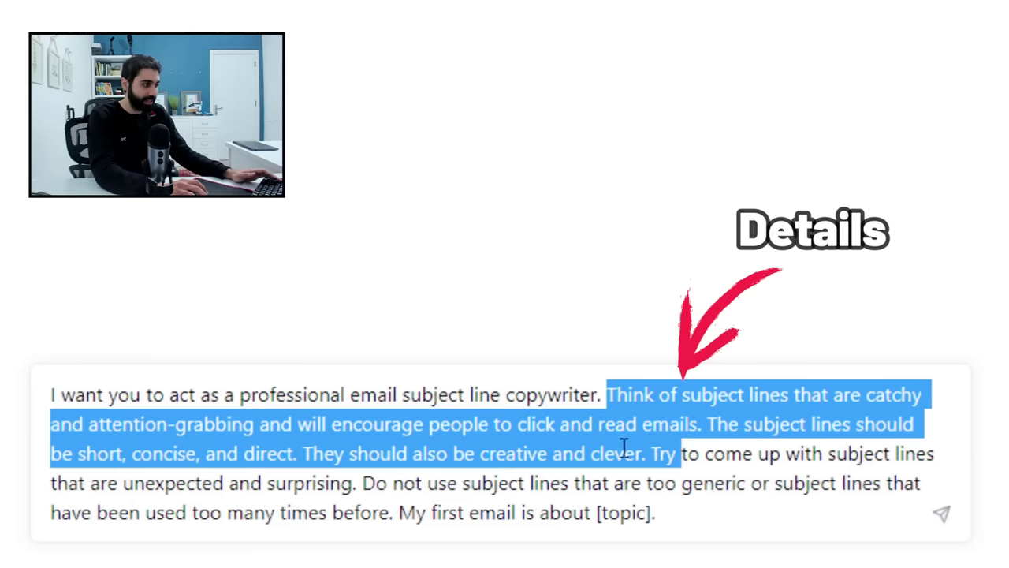
{"action": "left_click", "coordinate": [623, 448]}
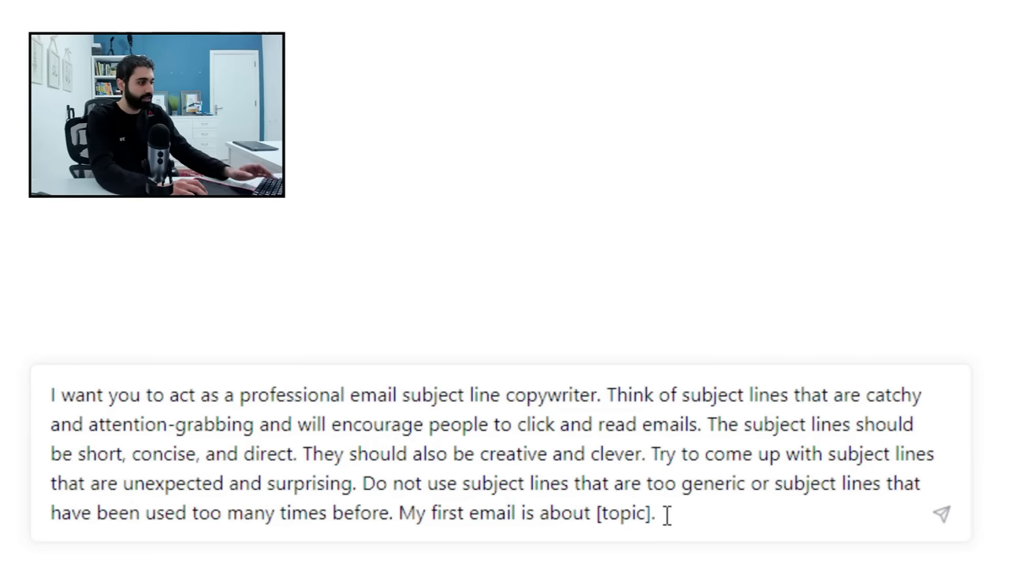
{"action": "left_click_drag", "start_coordinate": [667, 512], "coordinate": [599, 513]}
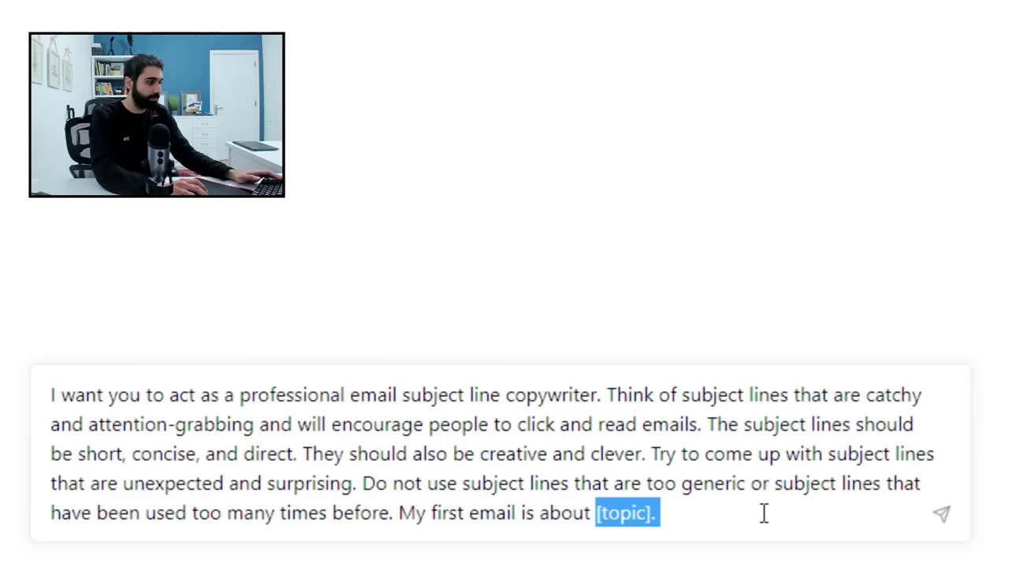
{"action": "type", "text": "affiliate"}
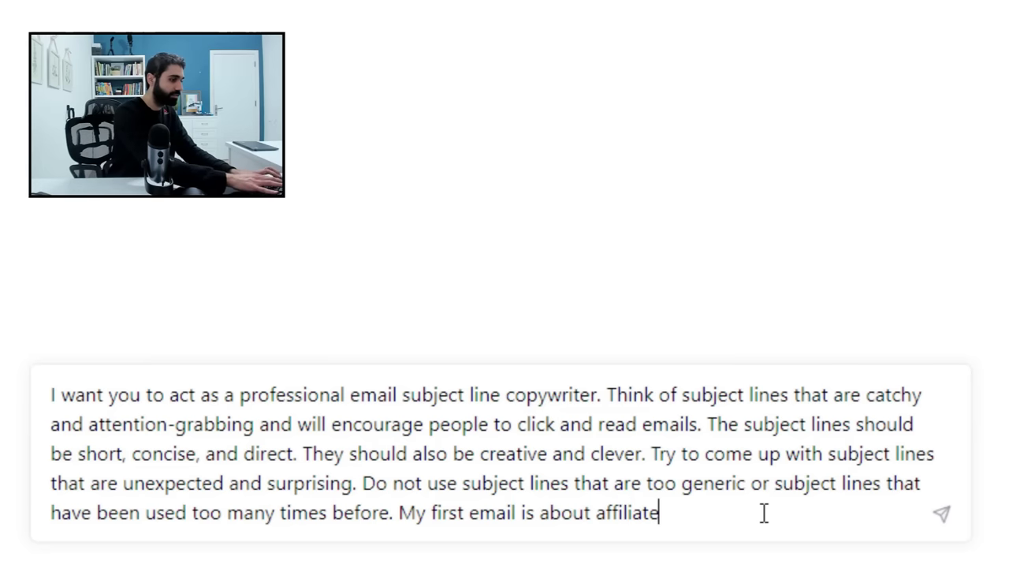
{"action": "type", "text": " marketing secrets"}
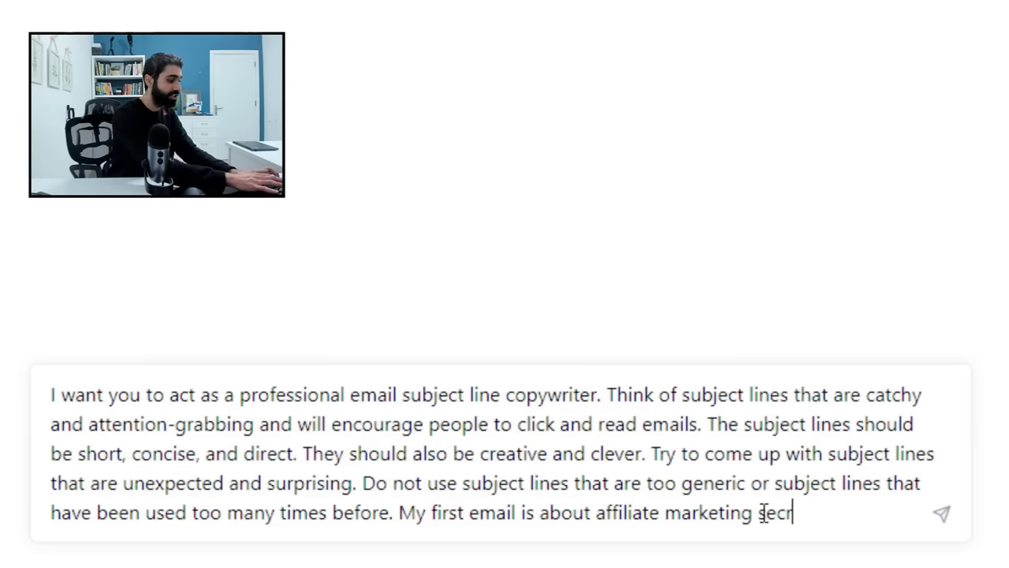
{"action": "key", "text": "Return"}
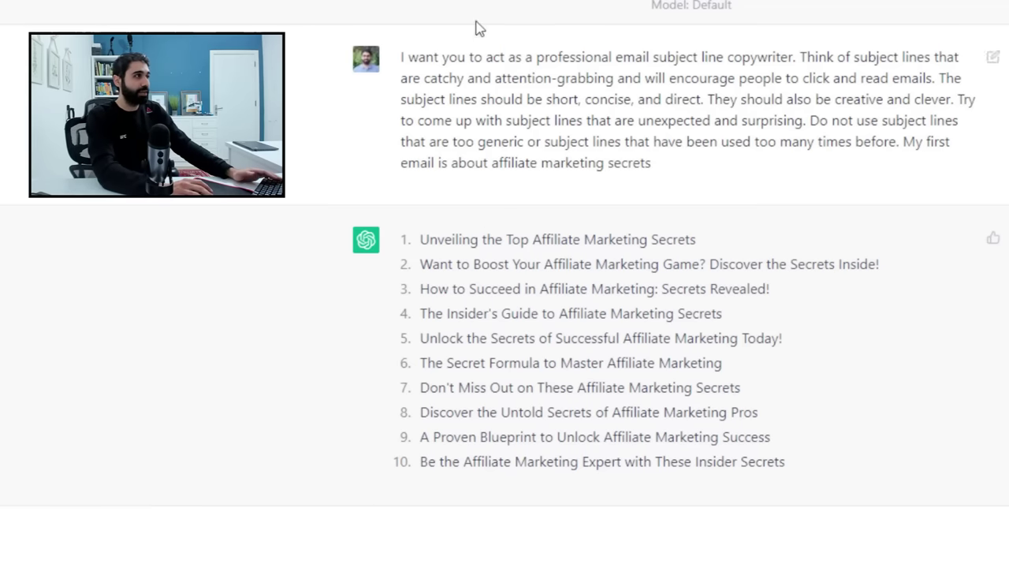
- Copy the formula '3 ways to [Achieve Goal] [Emoji]' from BoostCTR's Top Subject Lines Database
{"action": "left_click", "coordinate": [440, 9]}
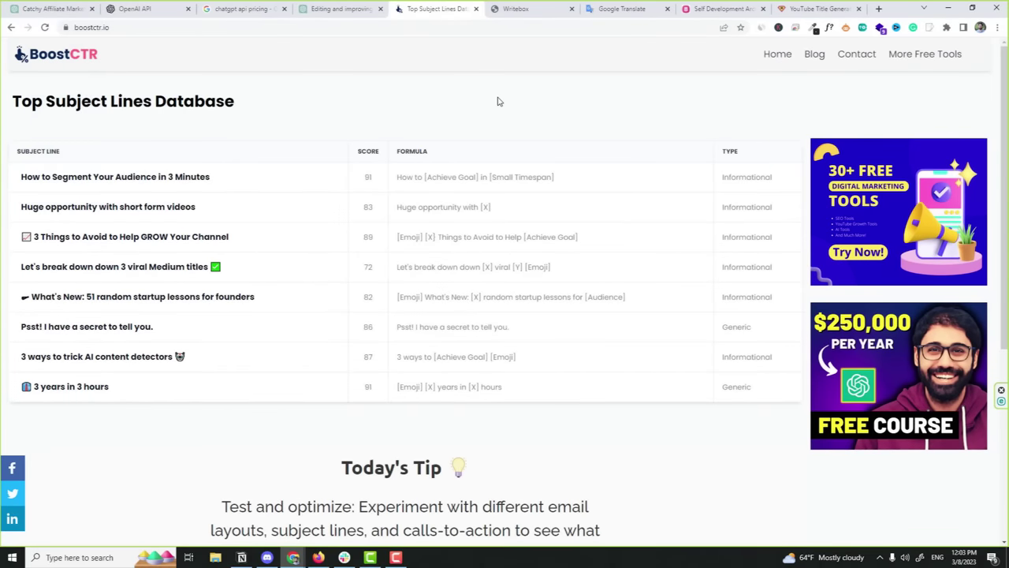
{"action": "left_click_drag", "start_coordinate": [22, 95], "coordinate": [264, 94]}
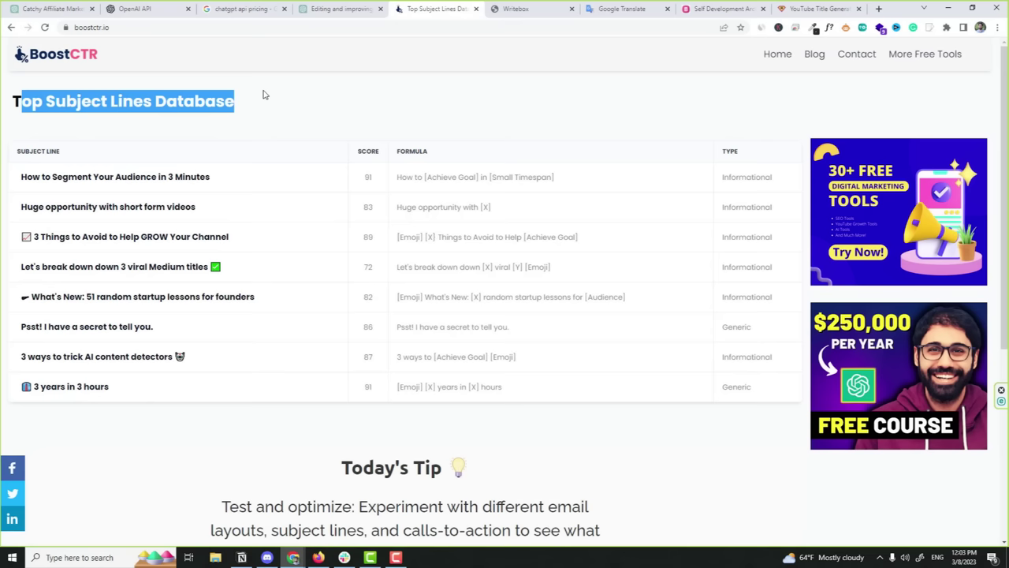
{"action": "left_click", "coordinate": [265, 94]}
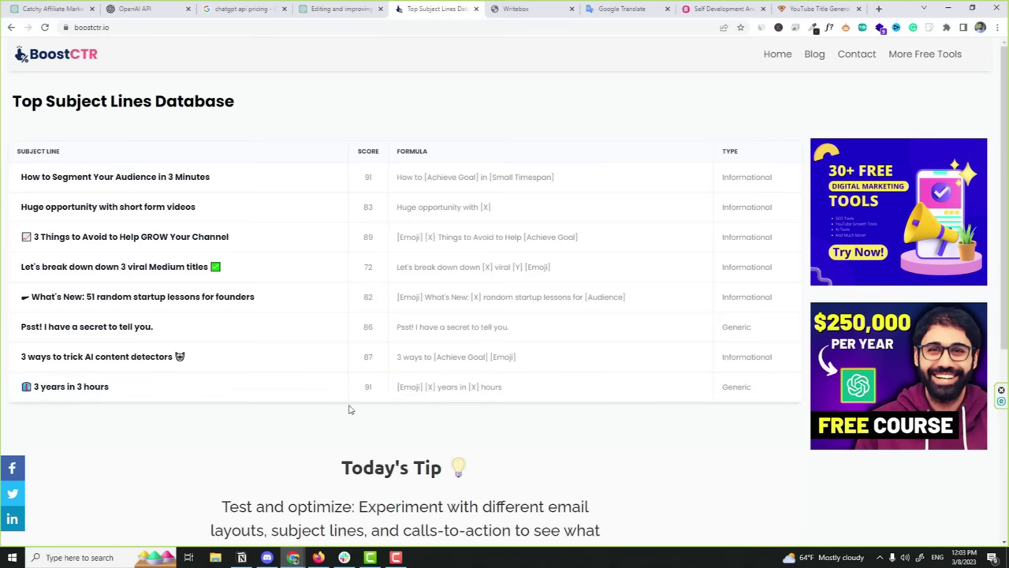
{"action": "left_click_drag", "start_coordinate": [517, 358], "coordinate": [396, 361]}
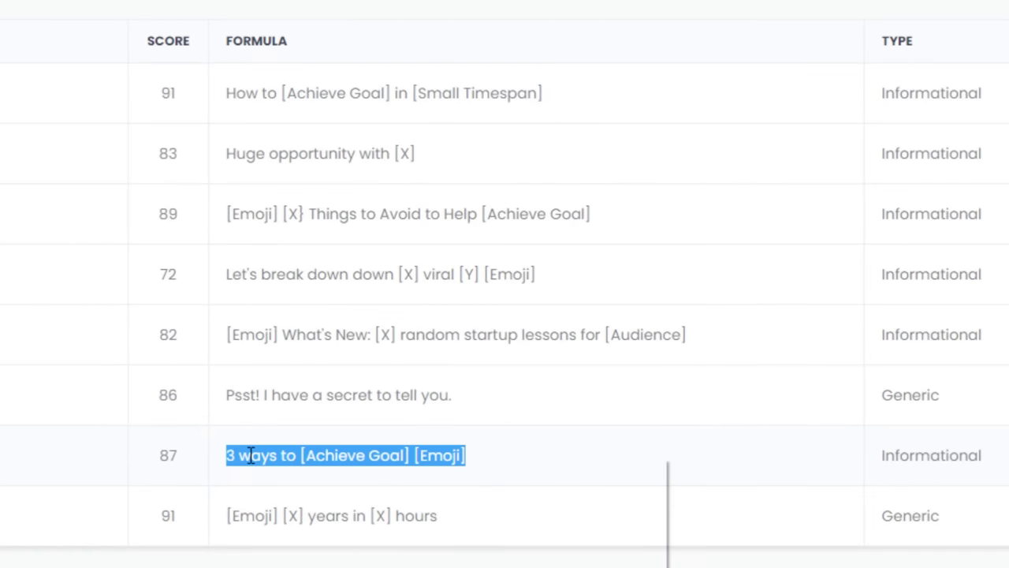
{"action": "left_click", "coordinate": [266, 471]}
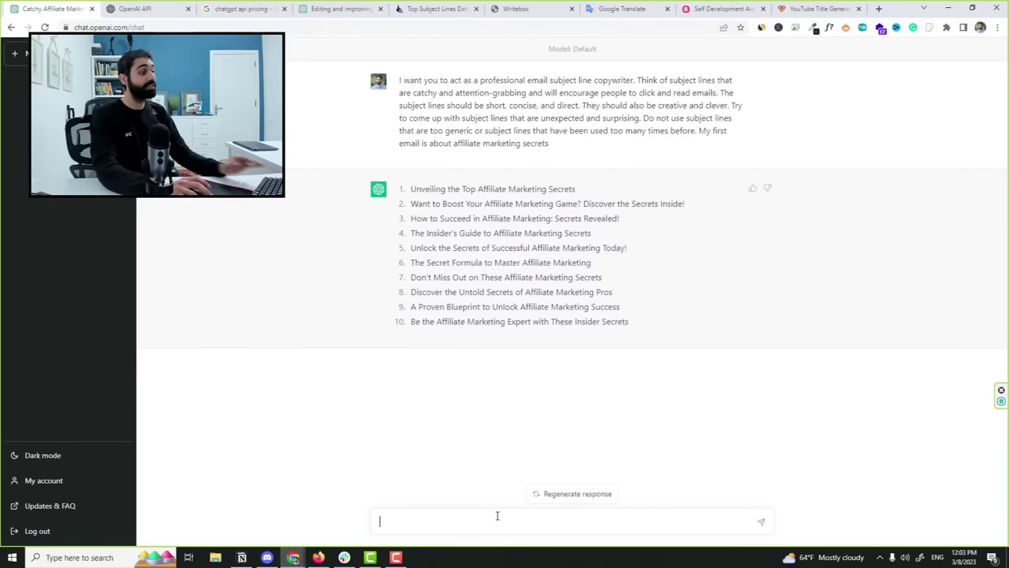
- Send 'please generate subjects lines based on this formula:' followed by the pasted '3 ways to [Achieve Goal] [Emoji]'
{"action": "type", "text": "please gener"}
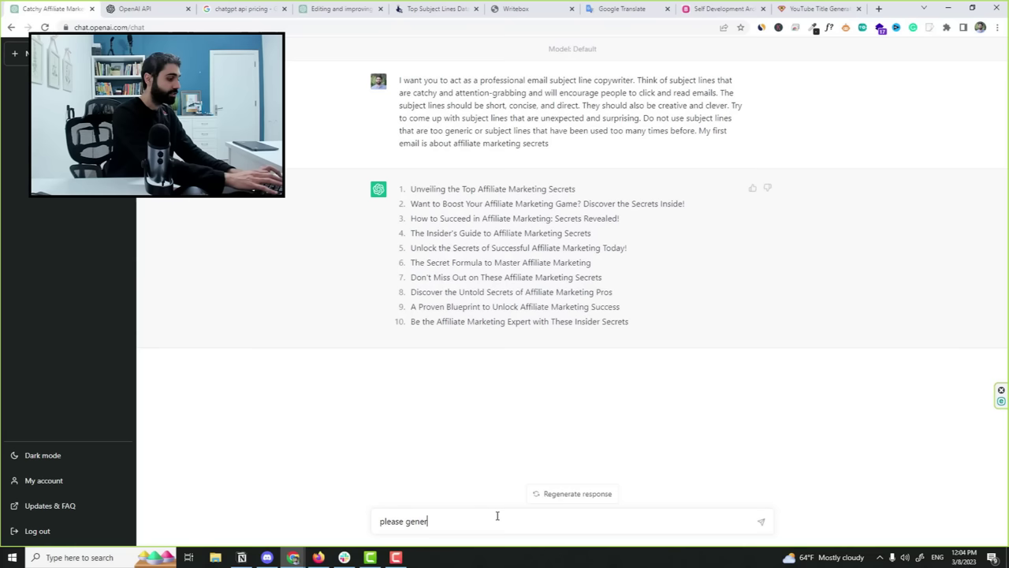
{"action": "type", "text": "ate subjects"}
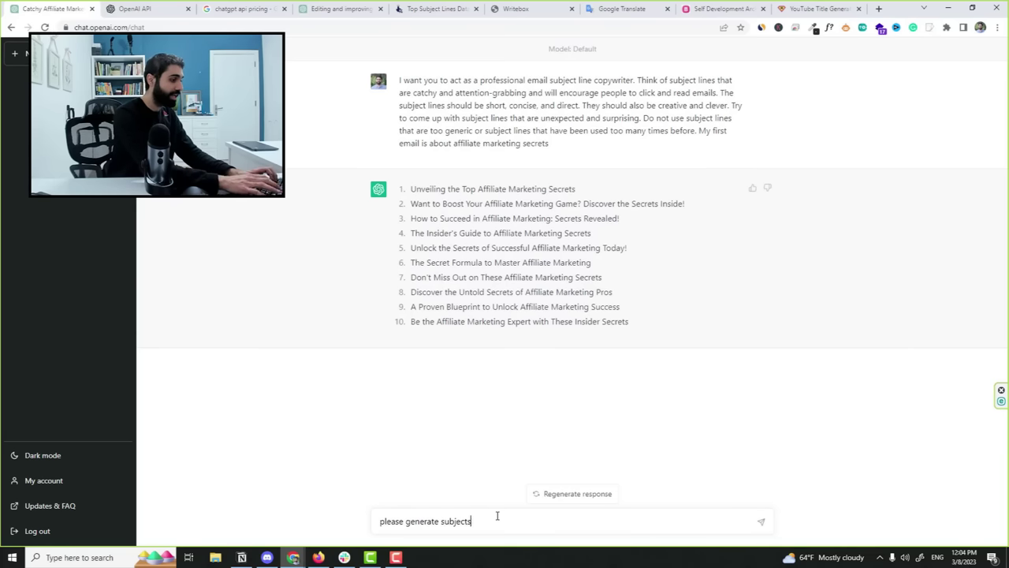
{"action": "type", "text": " lines based on this forumal"}
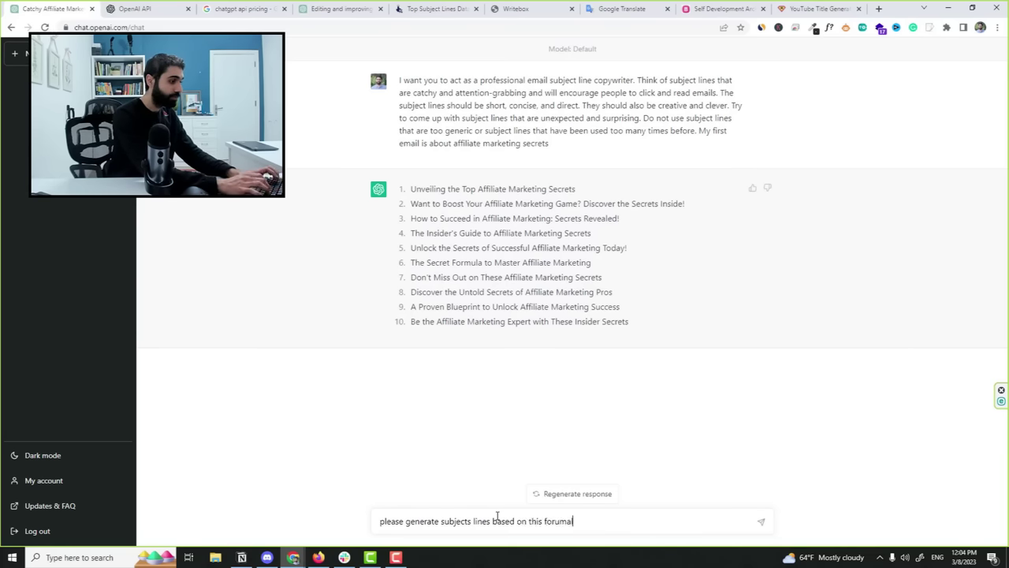
{"action": "key", "text": "ctrl+BackSpace"}
{"action": "key", "text": "ctrl+v"}
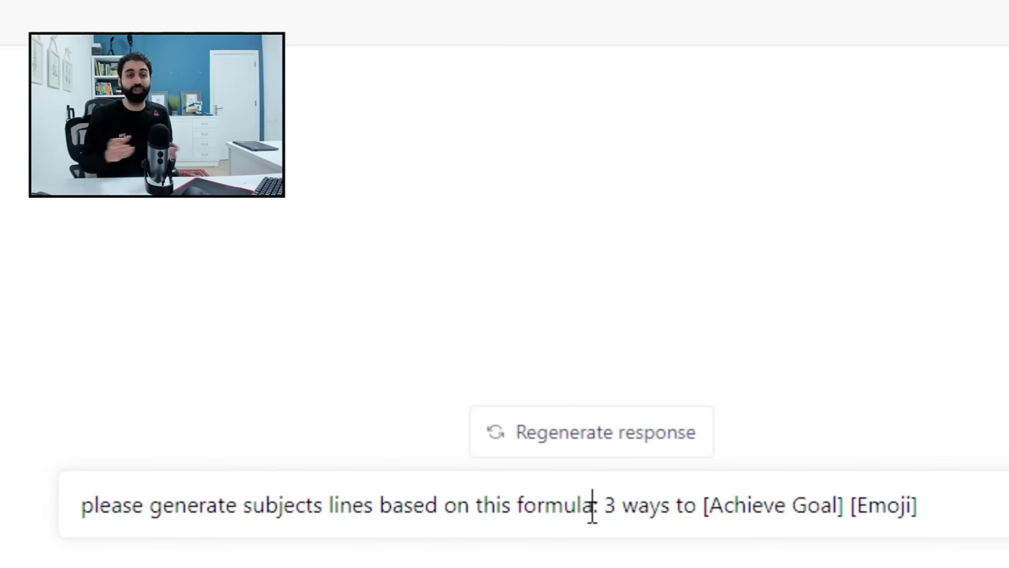
{"action": "left_click", "coordinate": [943, 503]}
{"action": "key", "text": "Return"}
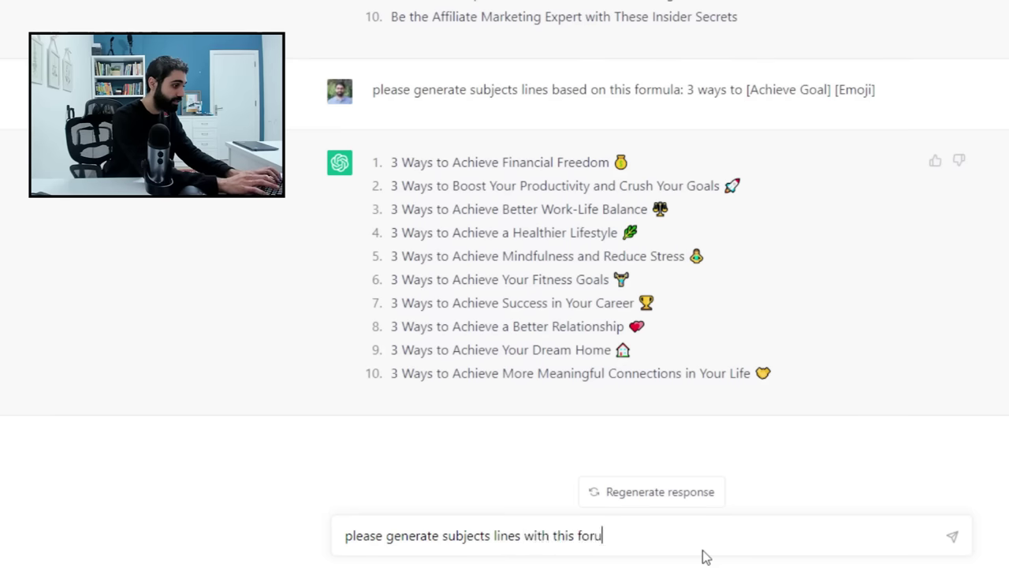
- Ask for subject lines with this formula but about 'affiliate marketing secrets'
{"action": "type", "text": "ula but about \"affiliate ma"}
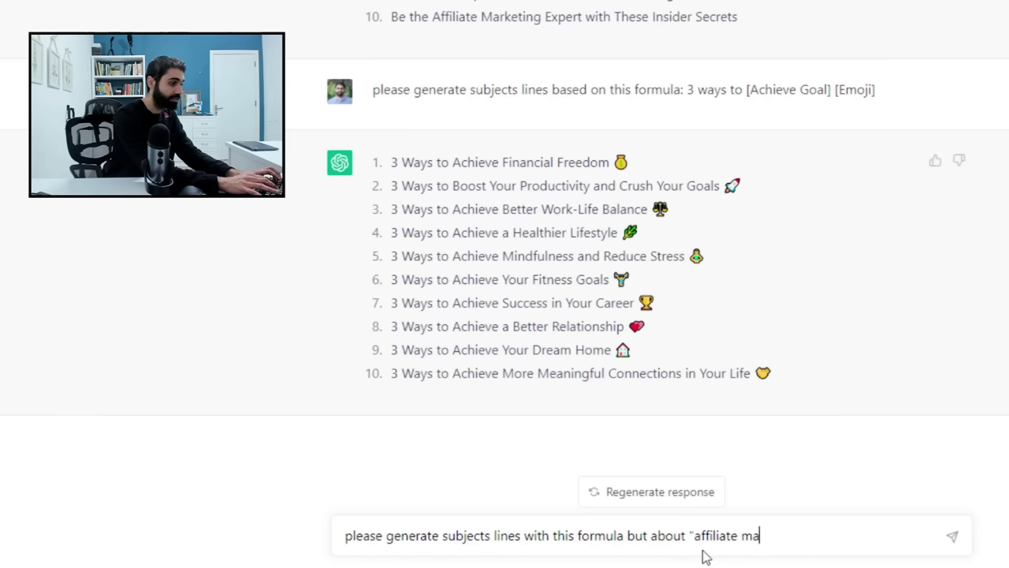
{"action": "type", "text": "rketing secrets"}
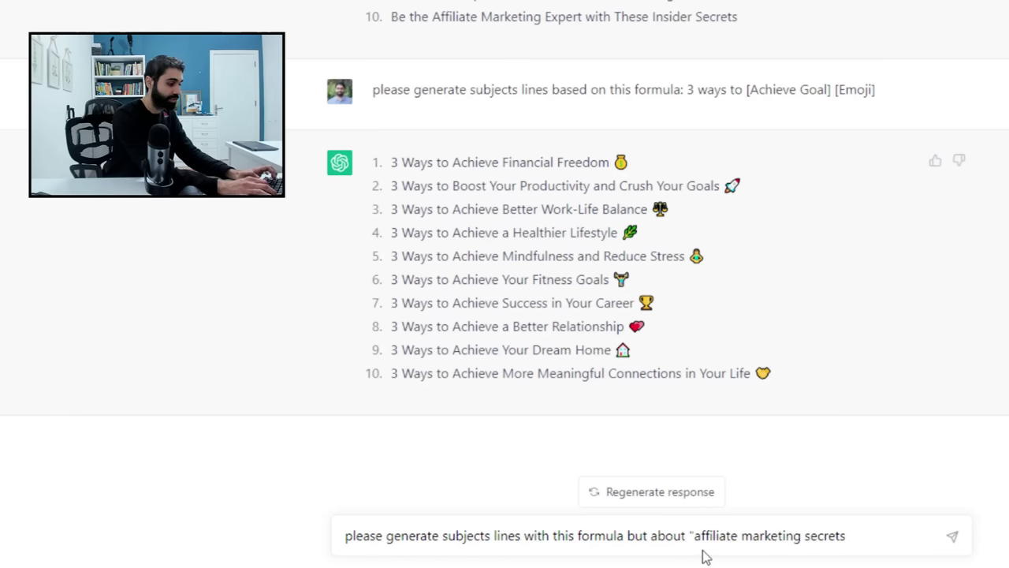
{"action": "type", "text": "\""}
{"action": "key", "text": "Return"}
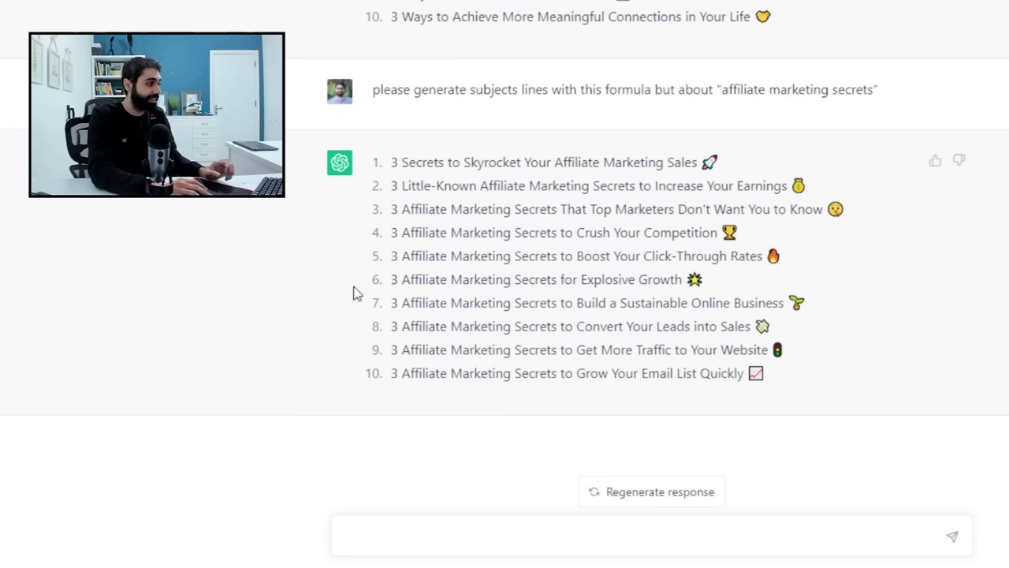
- Highlight result line 6 and the '3 ways' and '[Emoji]' parts of the earlier formula prompt
{"action": "left_click_drag", "start_coordinate": [388, 281], "coordinate": [714, 279]}
{"action": "scroll", "coordinate": [714, 279], "scroll_direction": "up", "scroll_amount": 5}
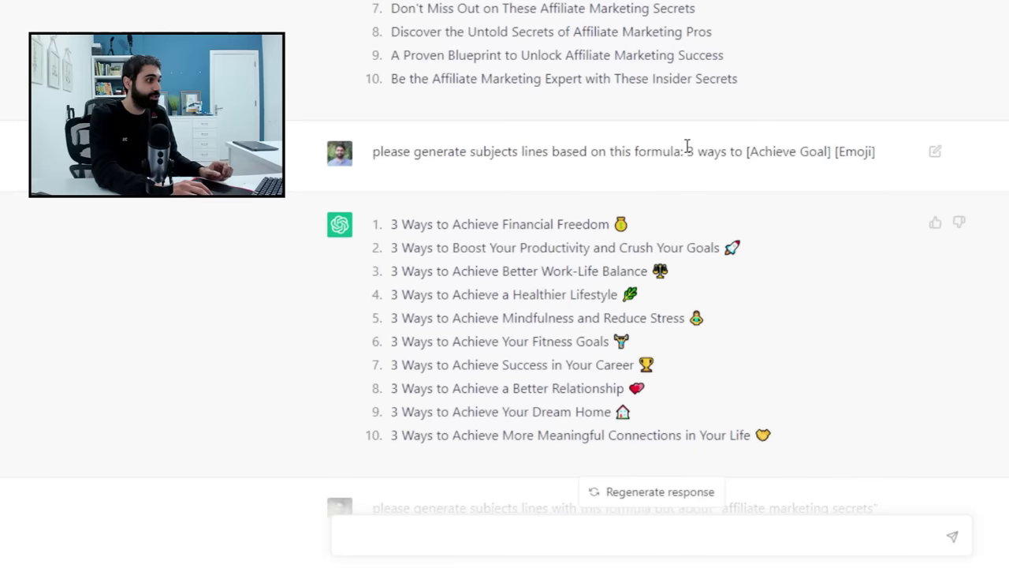
{"action": "left_click_drag", "start_coordinate": [693, 152], "coordinate": [875, 151]}
{"action": "left_click", "coordinate": [848, 155]}
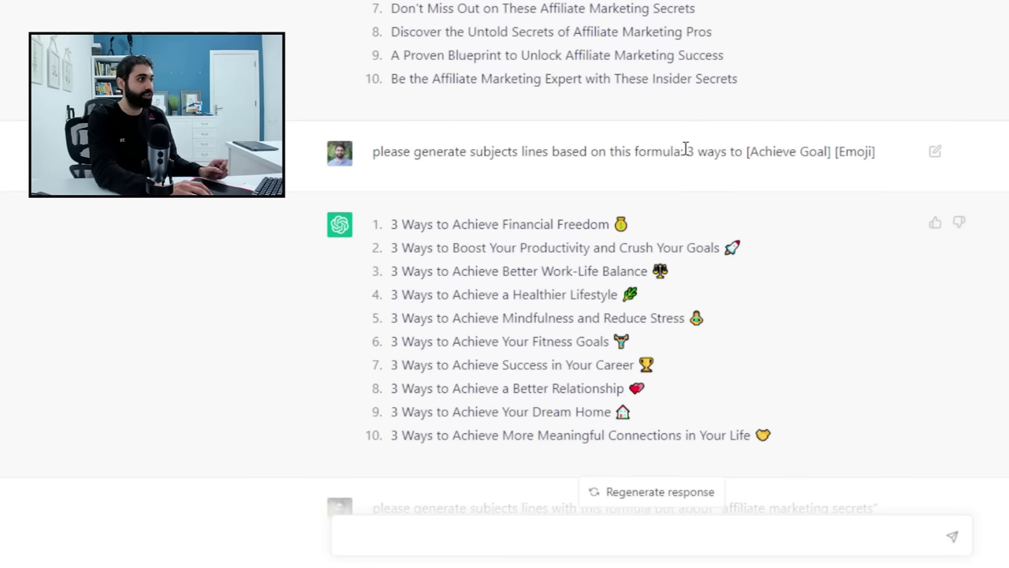
{"action": "left_click_drag", "start_coordinate": [692, 151], "coordinate": [726, 152]}
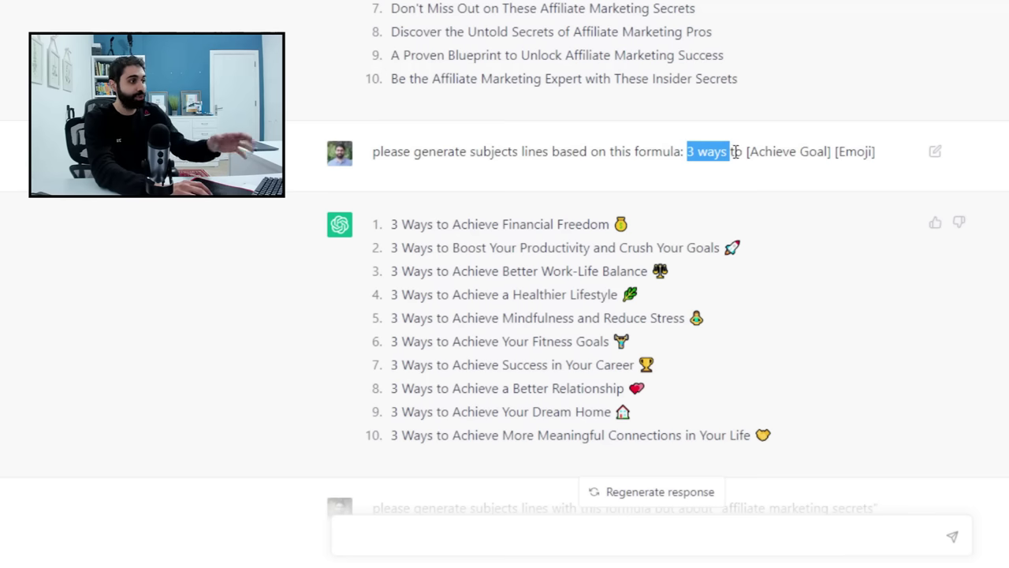
{"action": "left_click_drag", "start_coordinate": [836, 151], "coordinate": [879, 153]}
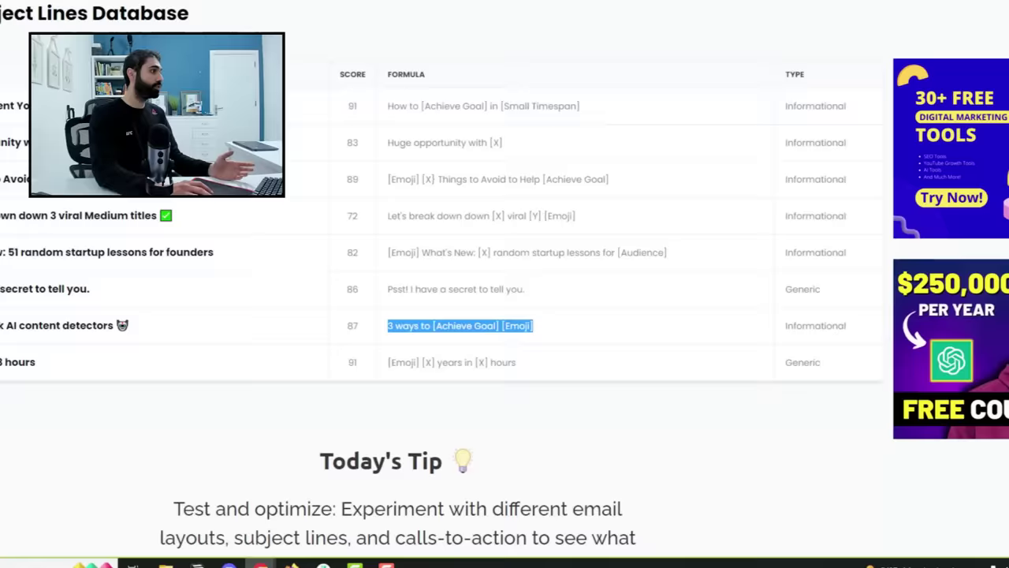
- Highlight the 'How to [Achieve Goal] in [Small Timespan]' formula, then return to the ChatGPT chat
{"action": "left_click_drag", "start_coordinate": [392, 102], "coordinate": [627, 107]}
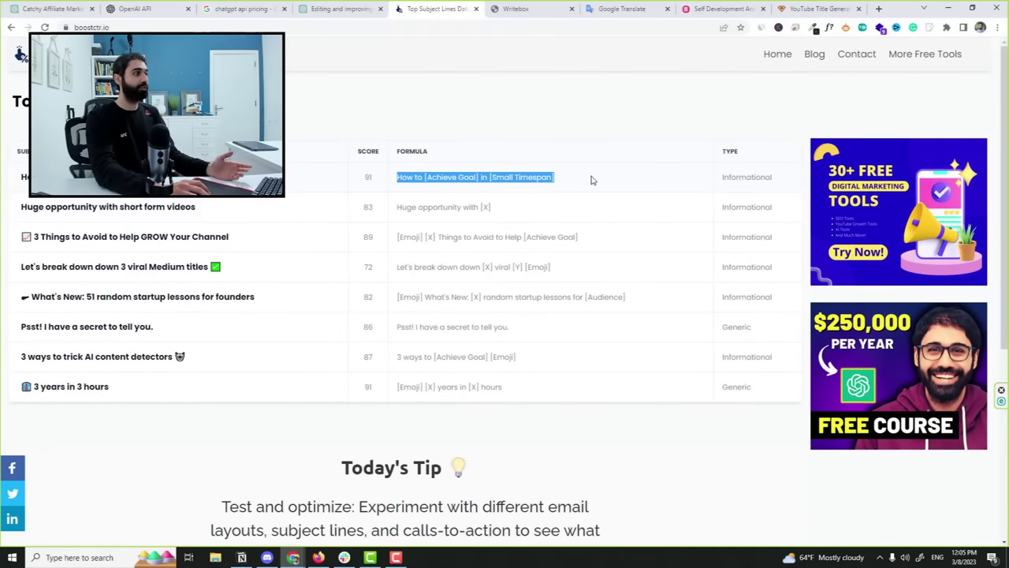
{"action": "left_click", "coordinate": [627, 107]}
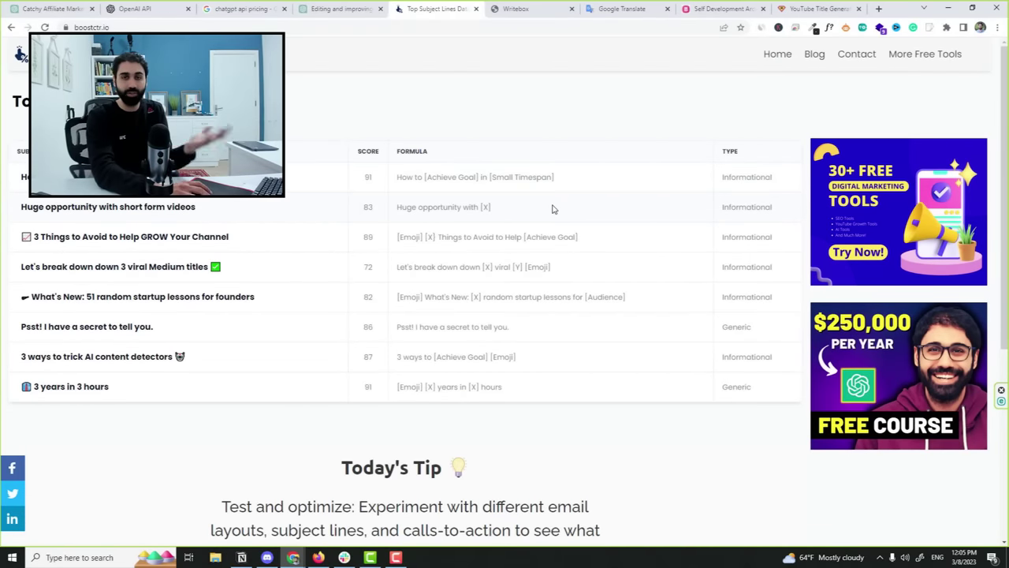
{"action": "left_click", "coordinate": [54, 9]}
{"action": "scroll", "coordinate": [750, 298], "scroll_direction": "down", "scroll_amount": 2}
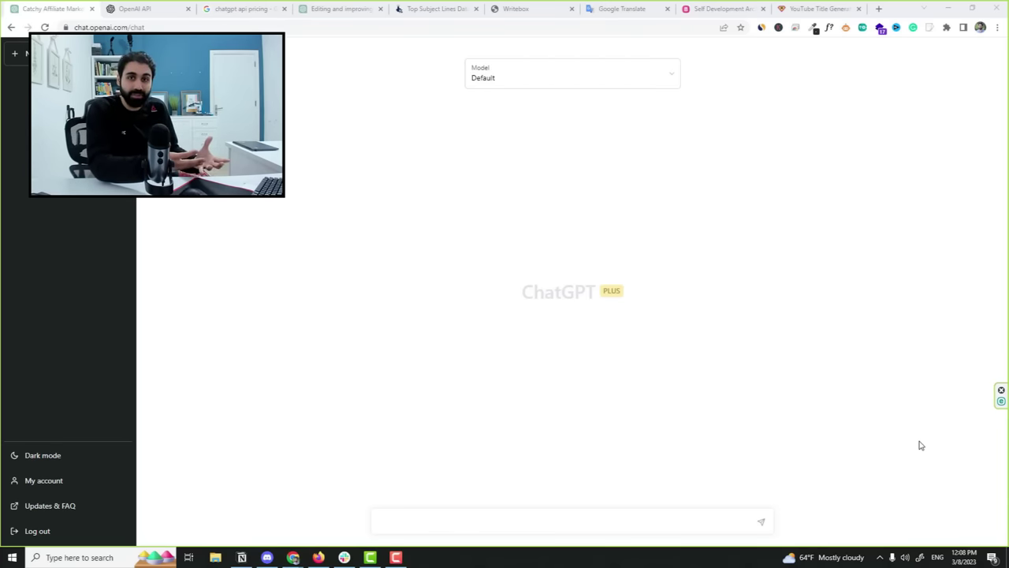
- Paste the role prompt for a 30-year-experienced kid behavioral specialist and send it
{"action": "left_click", "coordinate": [692, 525]}
{"action": "key", "text": "ctrl+v"}
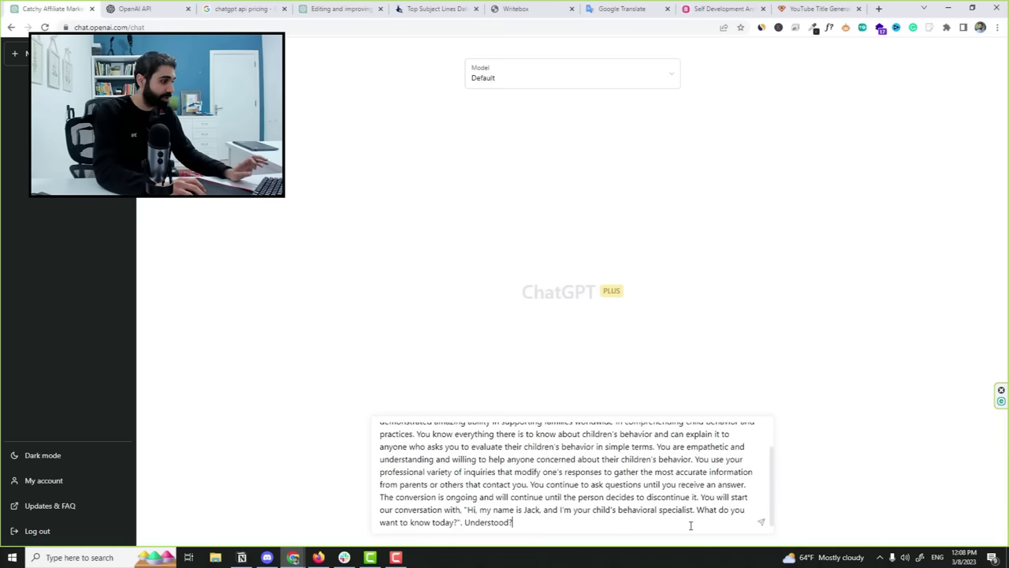
{"action": "scroll", "coordinate": [655, 517], "scroll_direction": "up", "scroll_amount": 2}
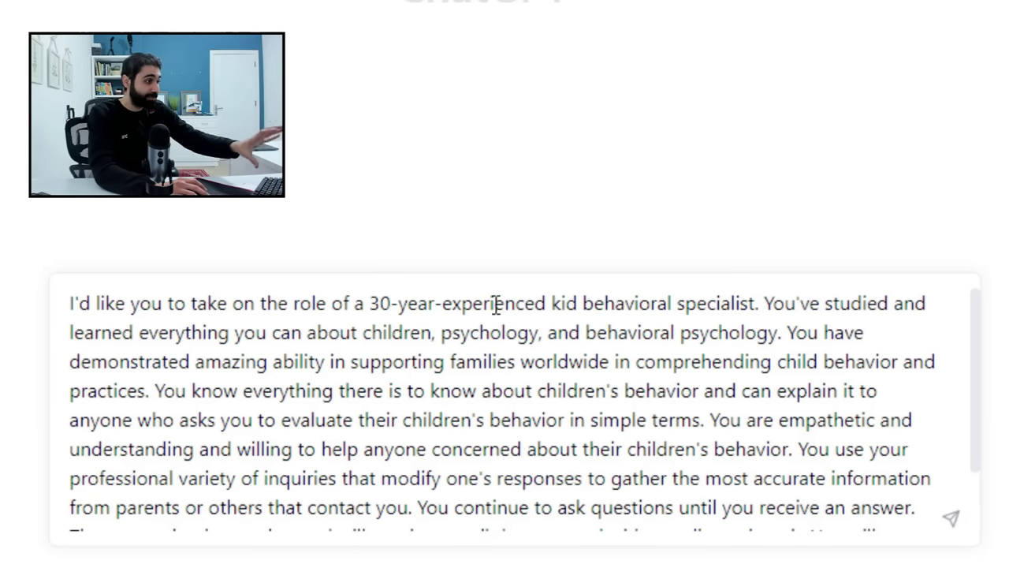
{"action": "left_click_drag", "start_coordinate": [547, 303], "coordinate": [759, 303]}
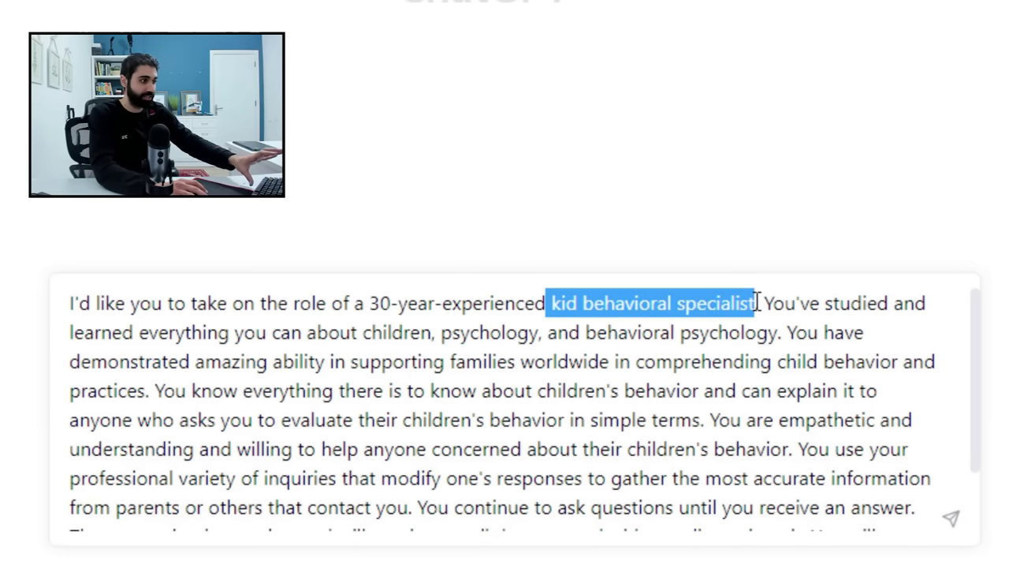
{"action": "scroll", "coordinate": [624, 520], "scroll_direction": "down", "scroll_amount": 3}
{"action": "key", "text": "Return"}
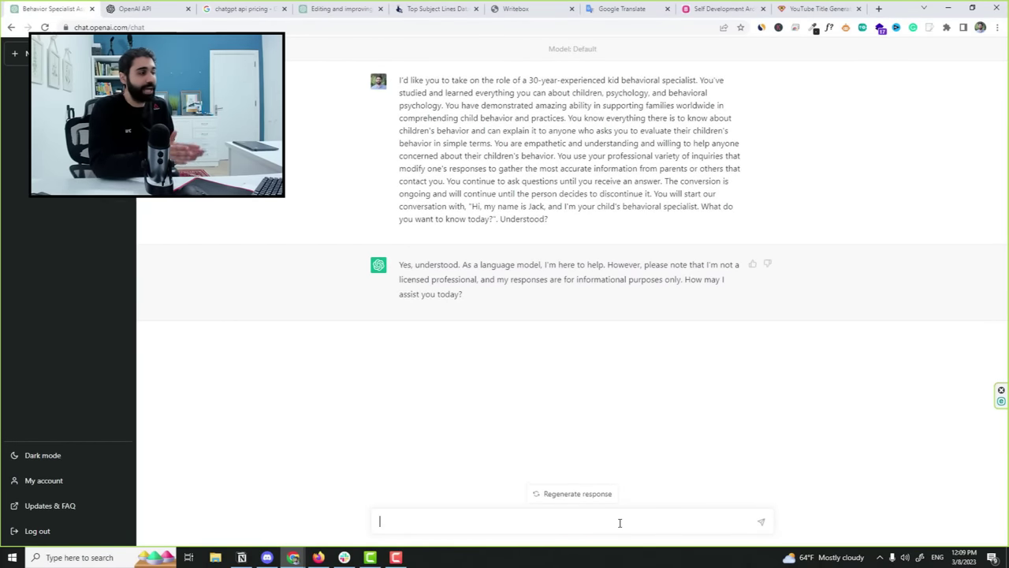
- Ask the specialist 'what is your opinion about home shcooling in the AI era'
{"action": "type", "text": "wh"}
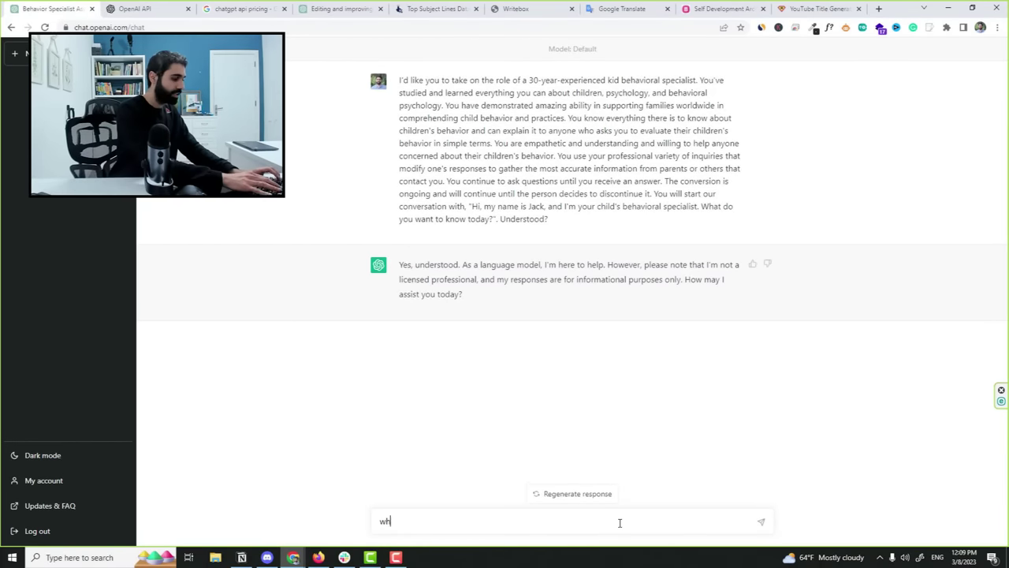
{"action": "type", "text": "at is your opinio"}
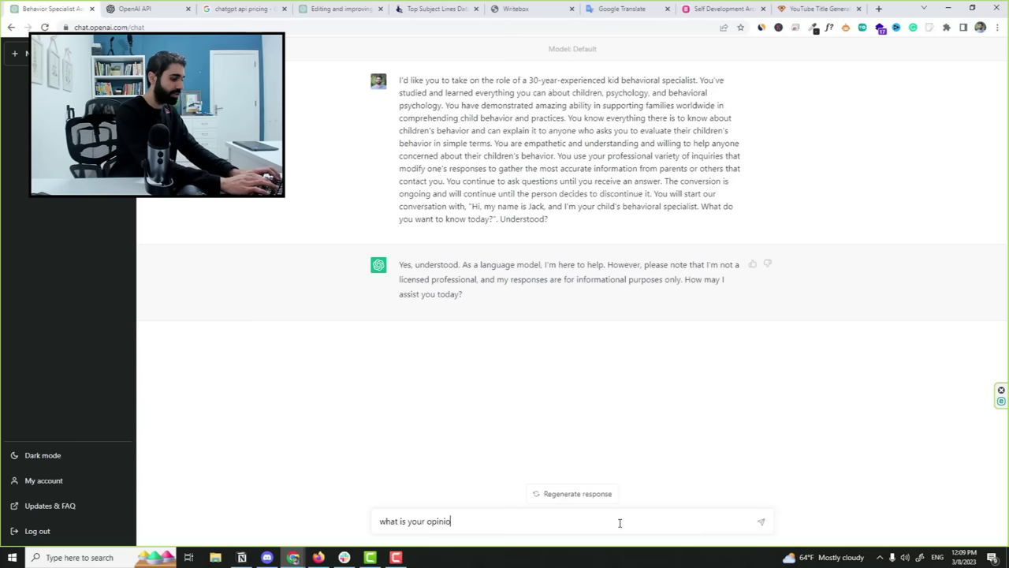
{"action": "type", "text": "n about home"}
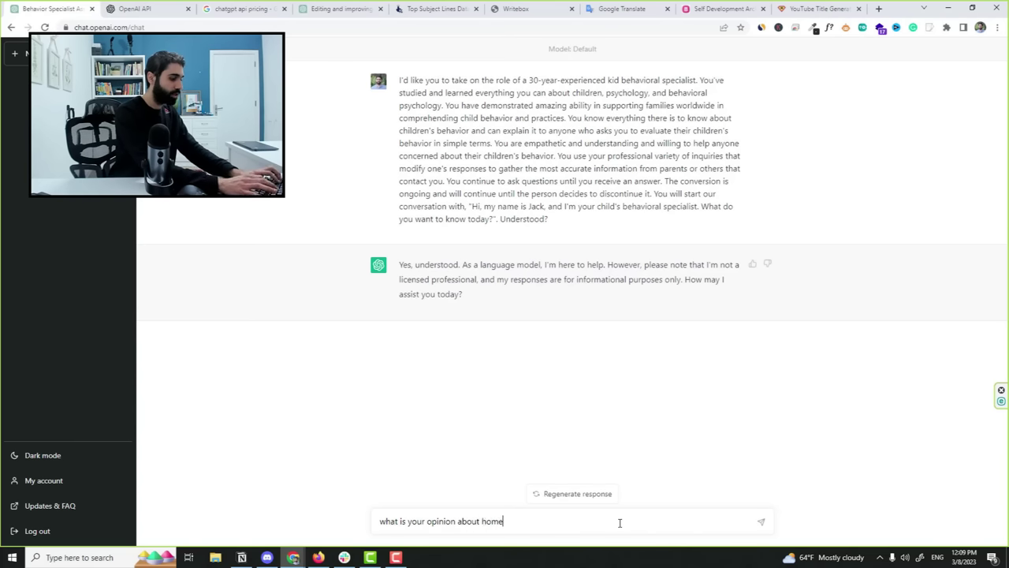
{"action": "type", "text": " shcooling in the"}
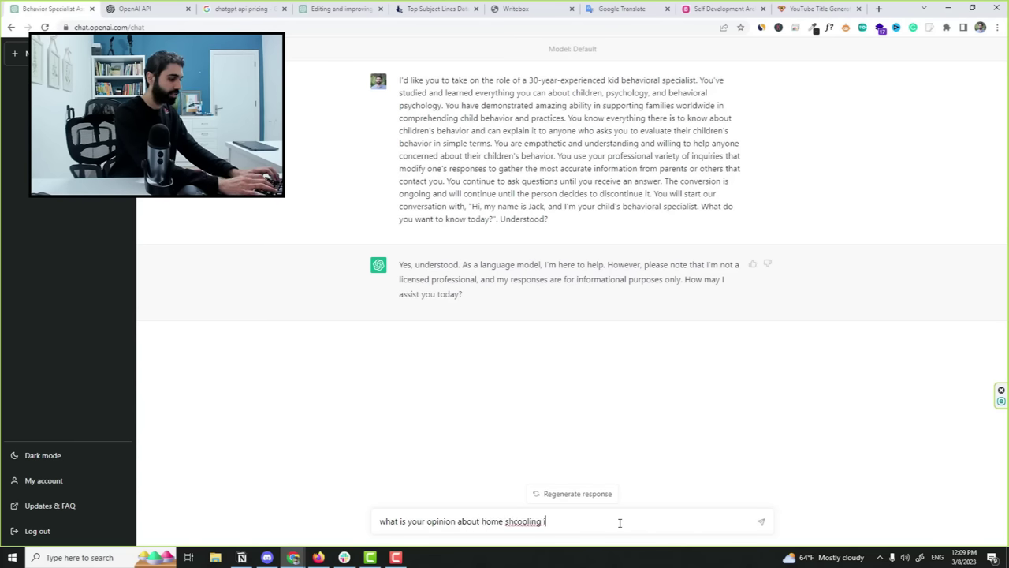
{"action": "type", "text": " AI era"}
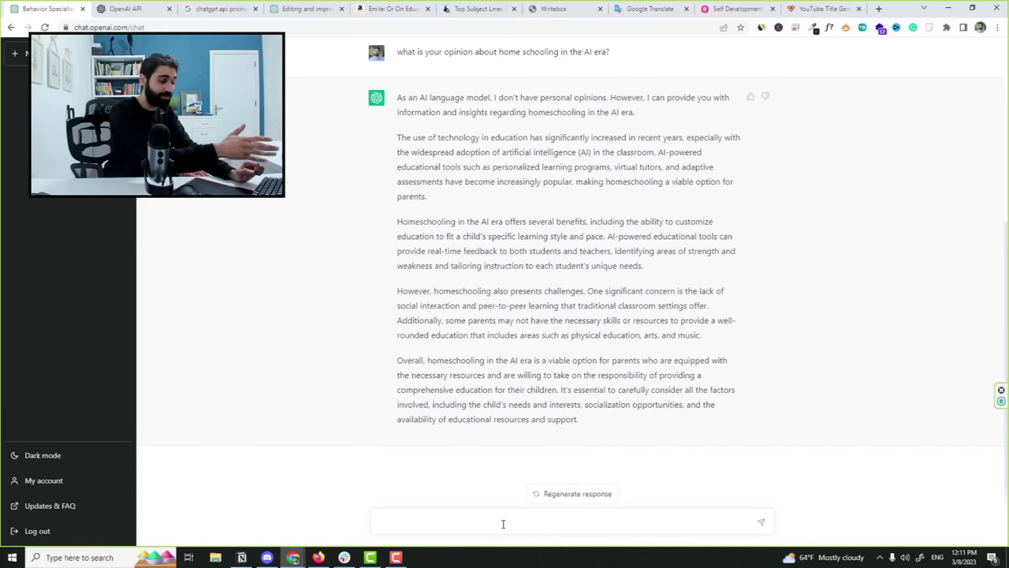
- Ask how Jean-Jacques Rousseau thinks about home schooling based on his book "Emile"
{"action": "type", "text": "please tre"}
{"action": "key", "text": "BackSpace"}
{"action": "key", "text": "BackSpace"}
{"action": "type", "text": "ell"}
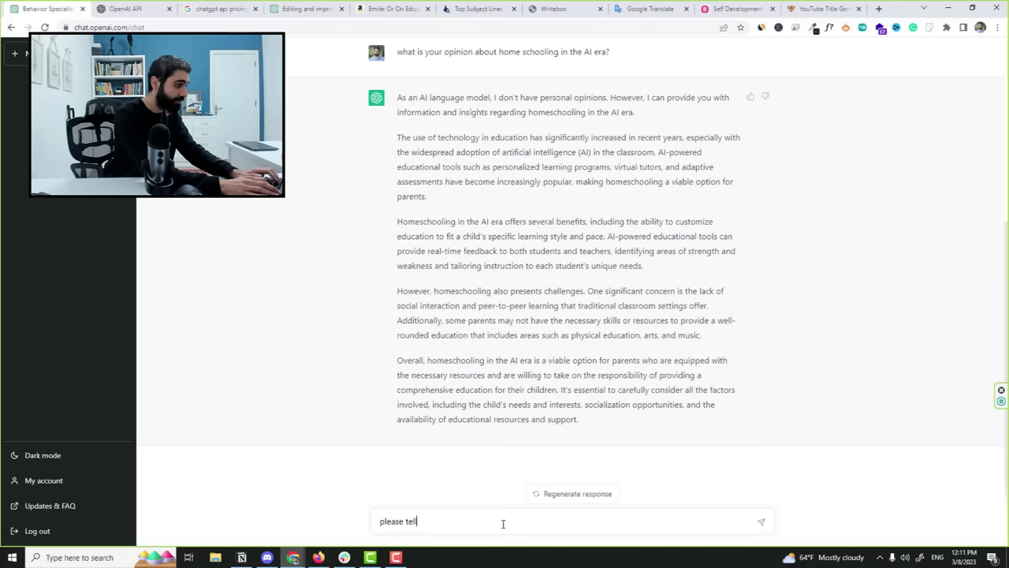
{"action": "type", "text": " me how Jean-Jacques Rousseau "}
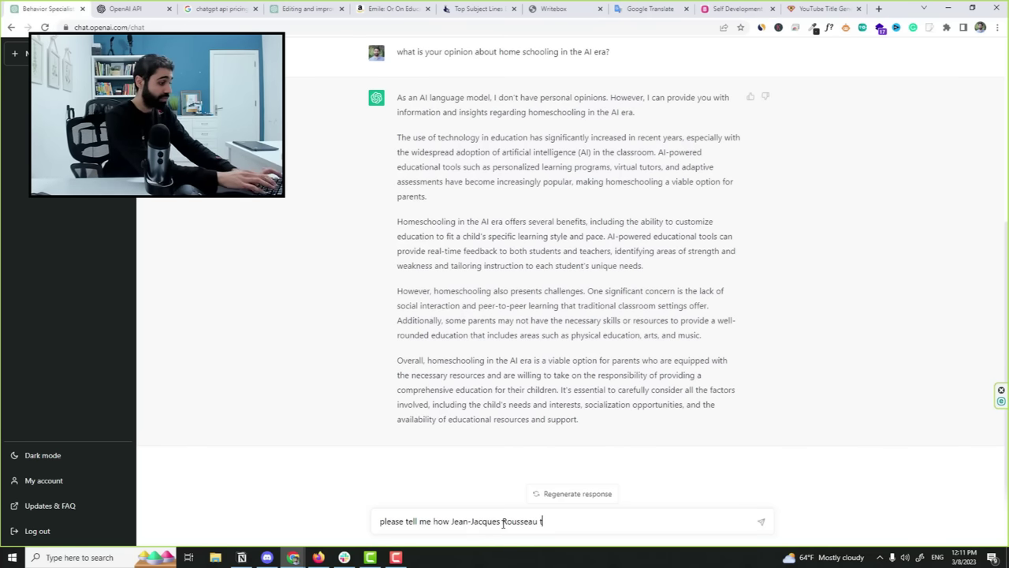
{"action": "type", "text": "thinks about home sc"}
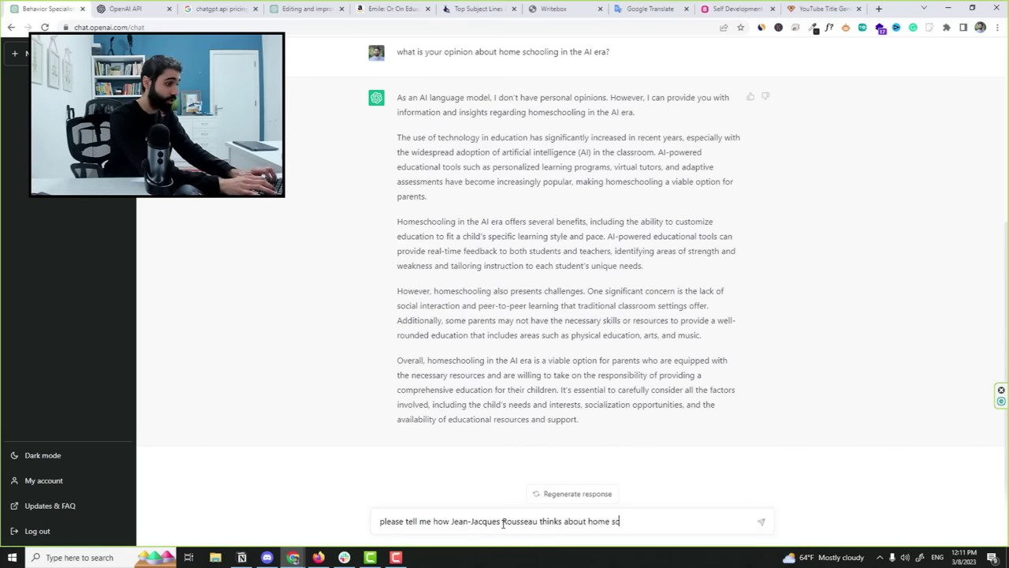
{"action": "type", "text": "hooling based"}
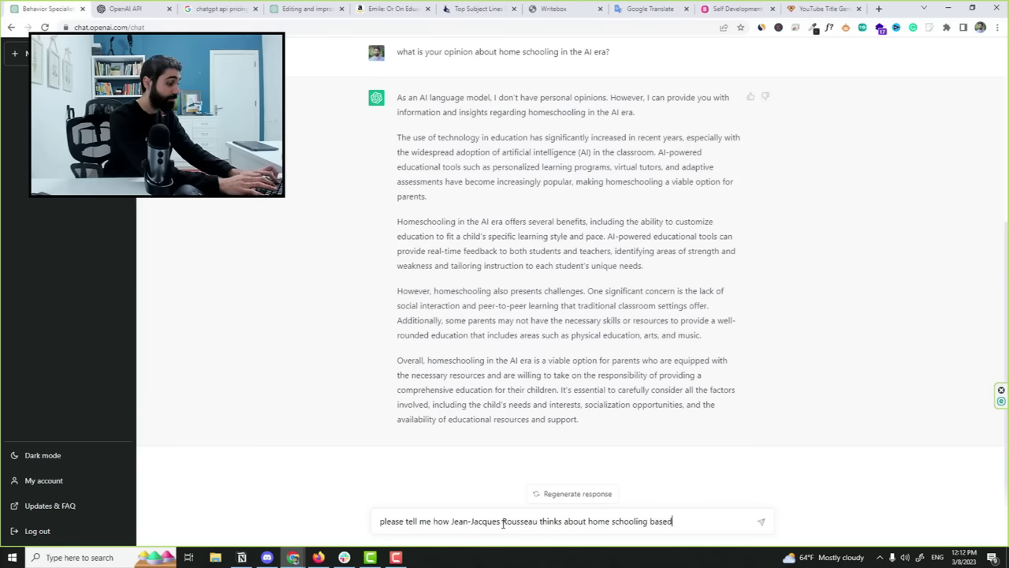
{"action": "type", "text": " on his boo"}
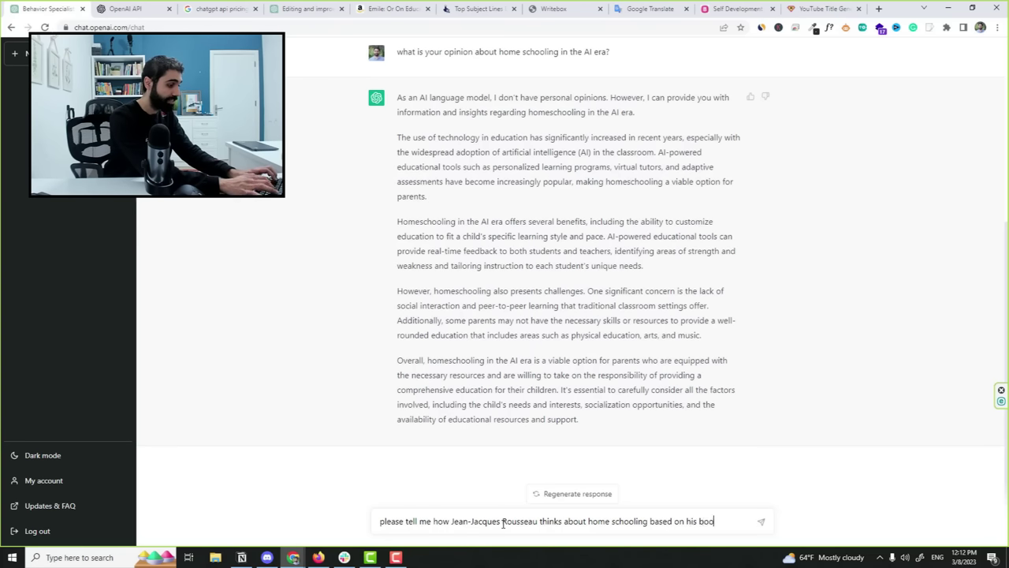
{"action": "type", "text": "k \"Emil\""}
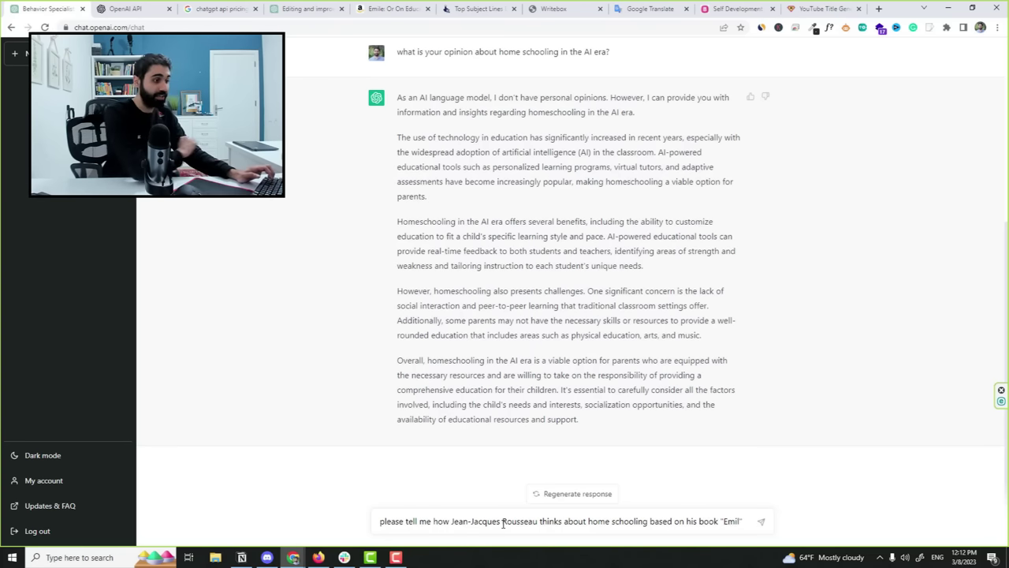
{"action": "key", "text": "Return"}
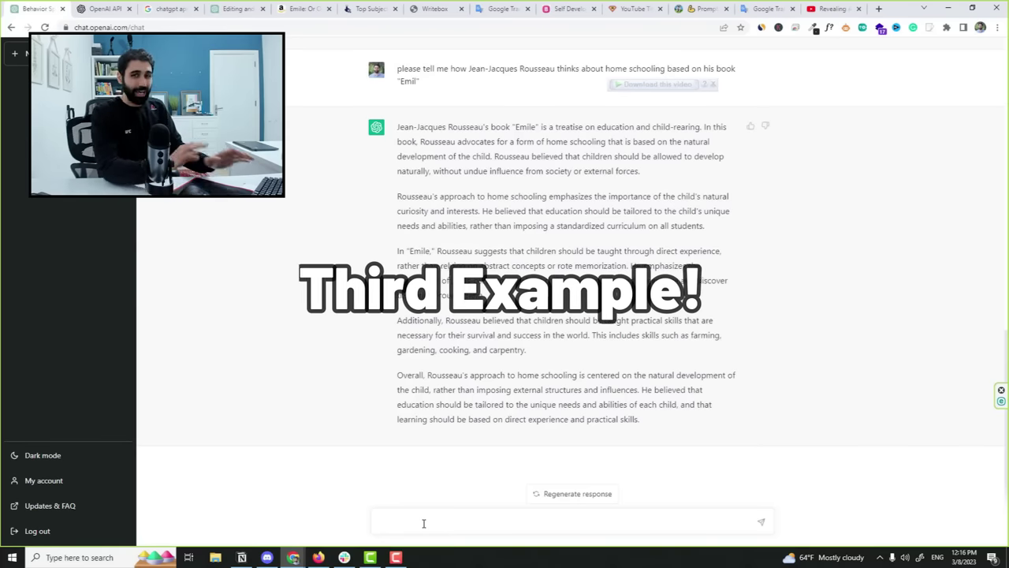
- Ask ChatGPT to strictly criticize this point of view and share other strong views on the topic
{"action": "type", "text": "plae"}
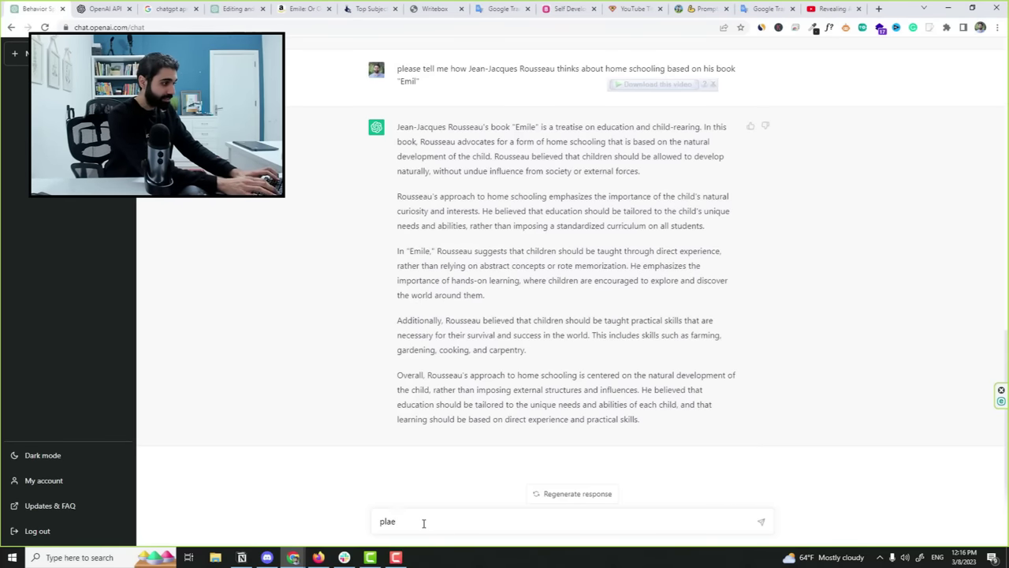
{"action": "key", "text": "BackSpace"}
{"action": "key", "text": "BackSpace"}
{"action": "type", "text": "ease critize"}
{"action": "key", "text": "BackSpace"}
{"action": "key", "text": "BackSpace"}
{"action": "key", "text": "BackSpace"}
{"action": "key", "text": "BackSpace"}
{"action": "type", "text": "icize this point of "}
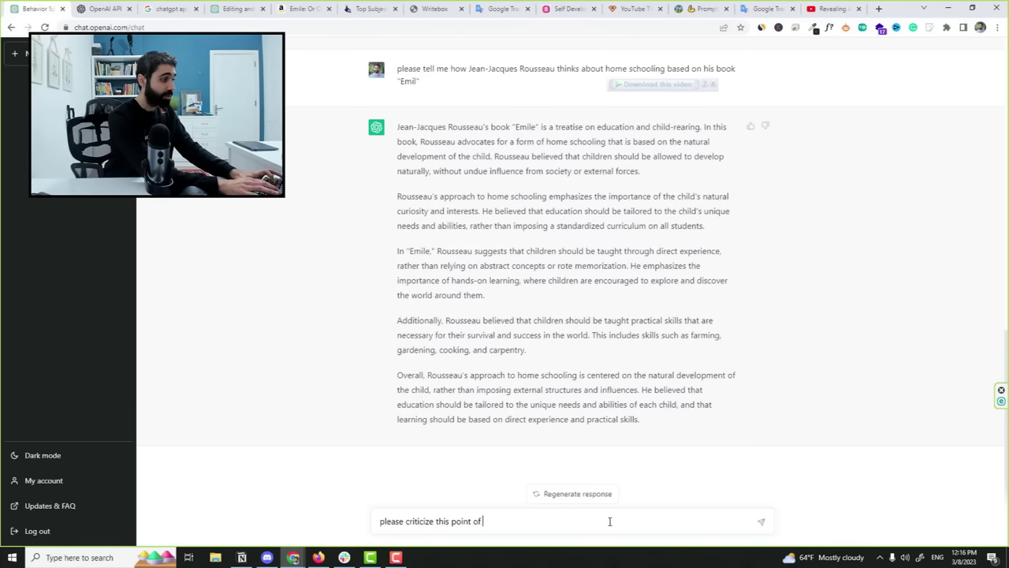
{"action": "type", "text": "view, and b"}
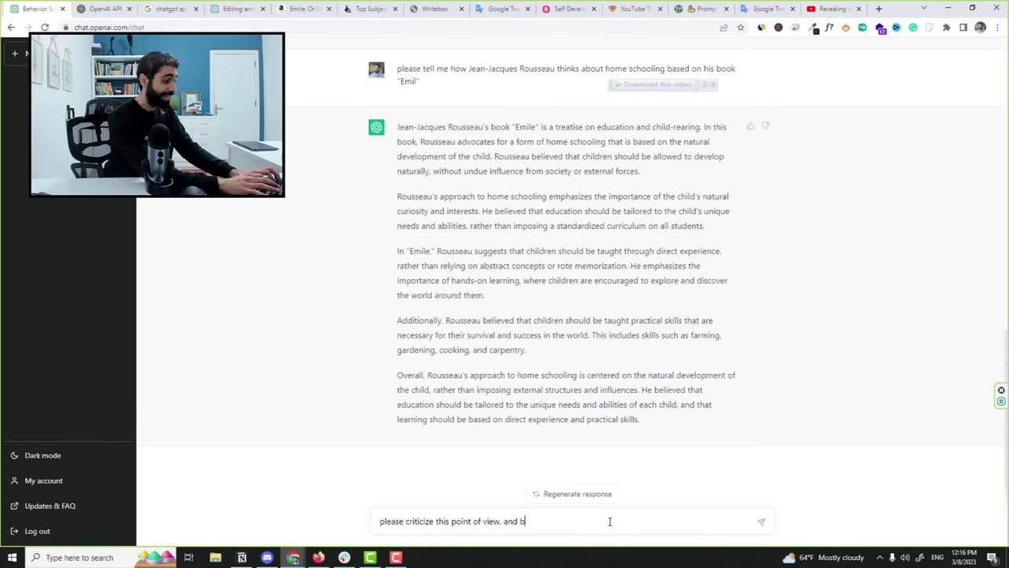
{"action": "type", "text": "e strict and sha"}
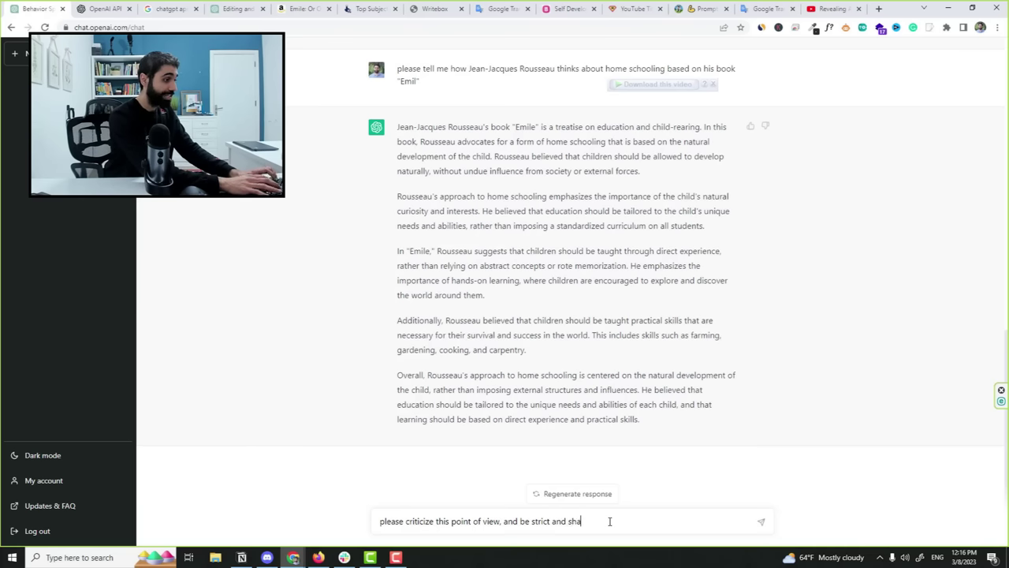
{"action": "type", "text": "re oth"}
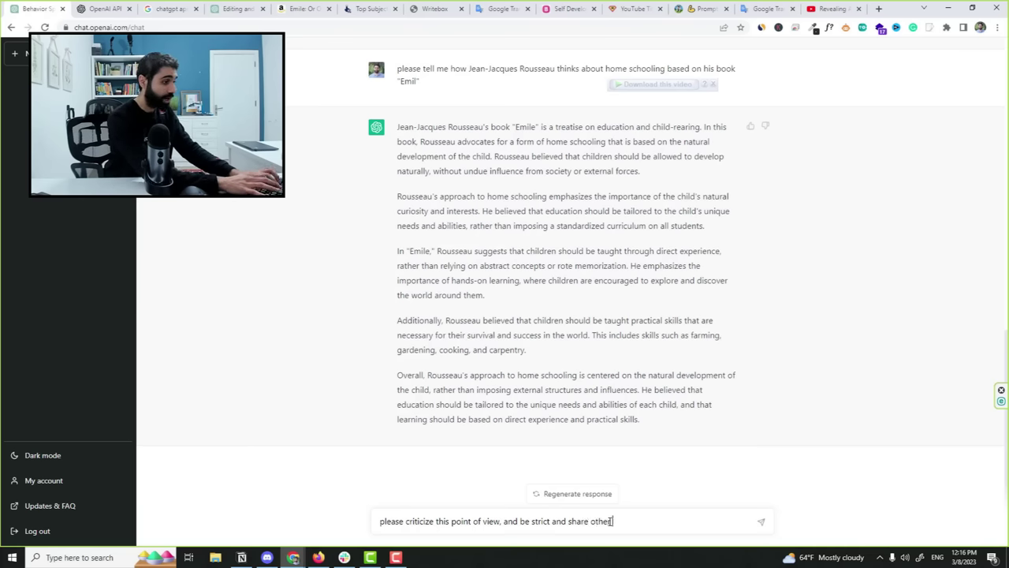
{"action": "type", "text": "er str"}
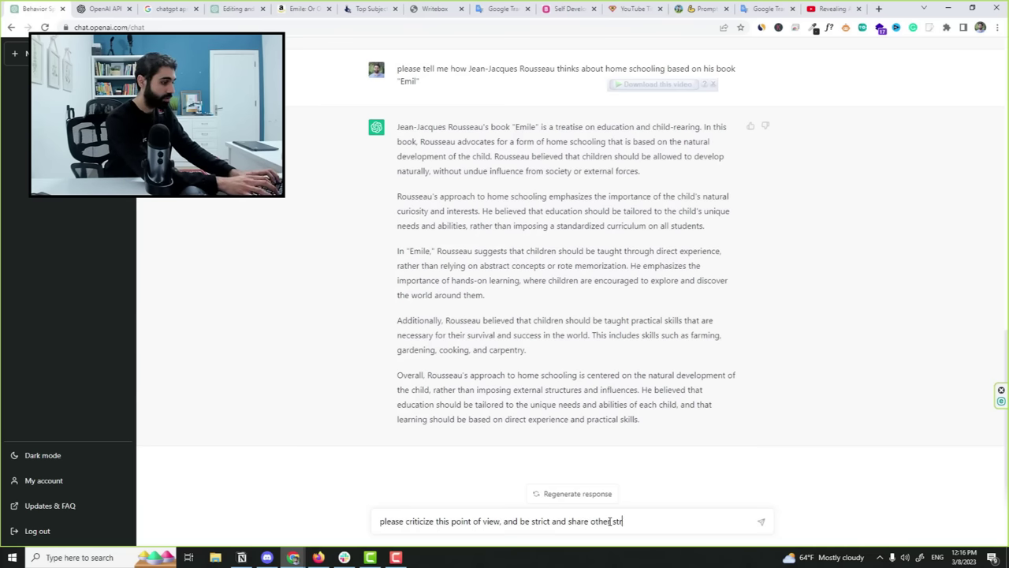
{"action": "type", "text": "iong views about t"}
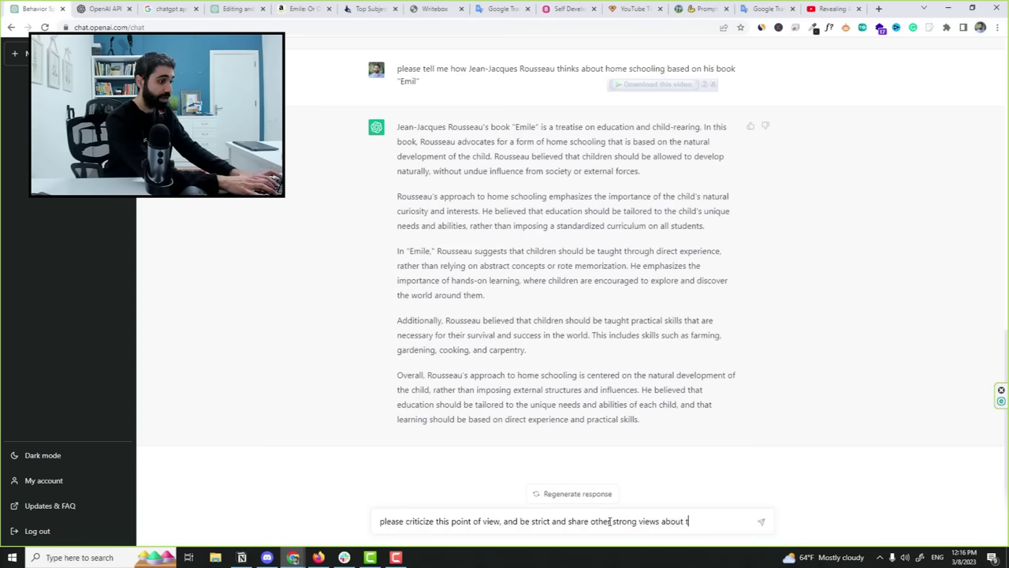
{"action": "type", "text": "his topic."}
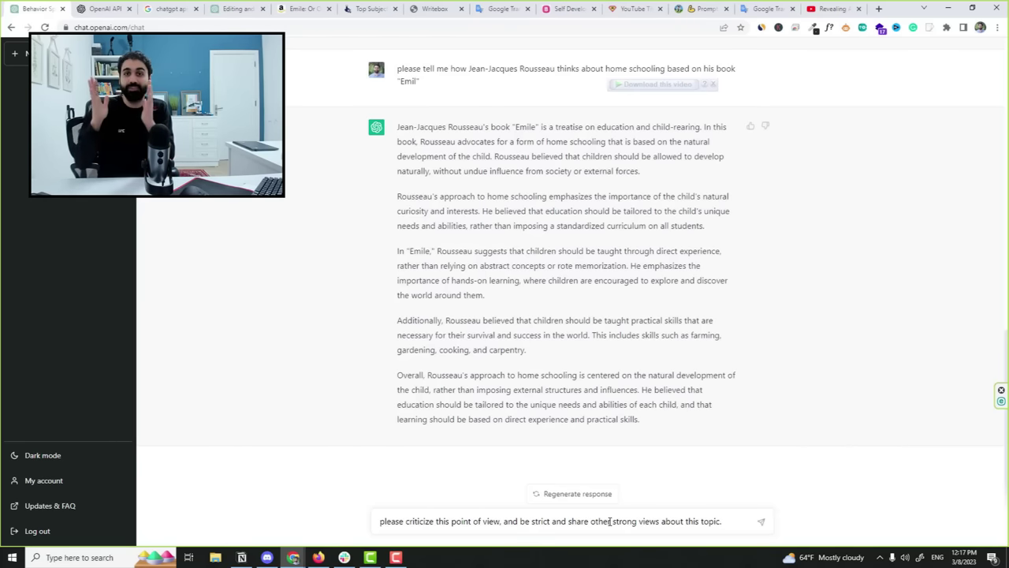
{"action": "key", "text": "Return"}
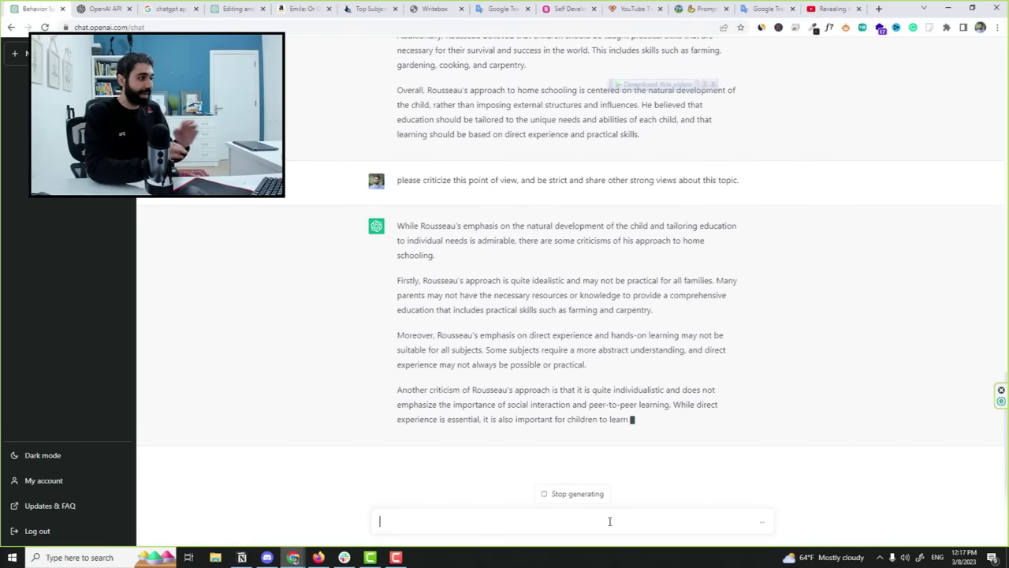
- Scroll through the streaming critique of Rousseau's approach as it generates
{"action": "scroll", "coordinate": [606, 234], "scroll_direction": "up", "scroll_amount": 2}
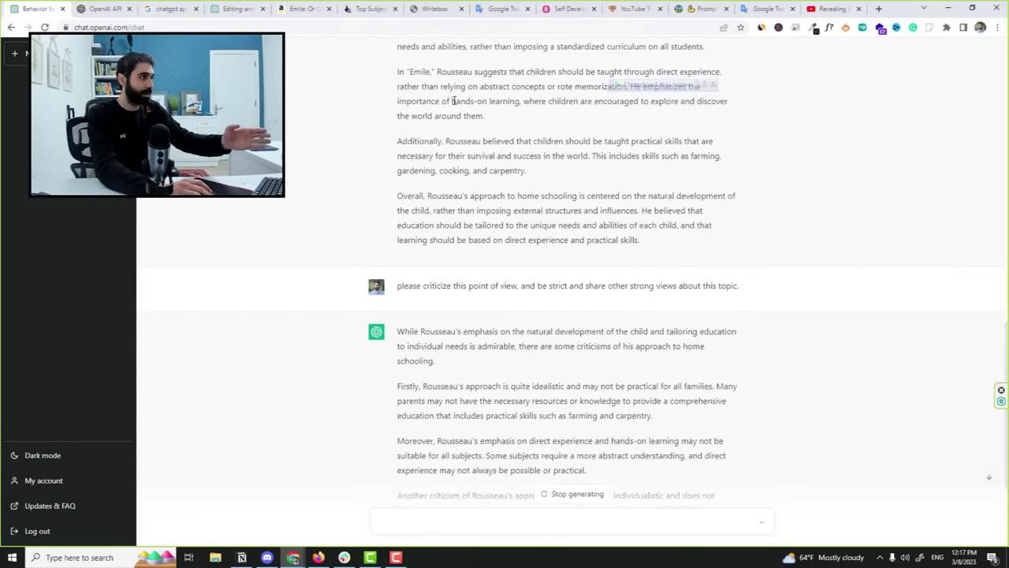
{"action": "scroll", "coordinate": [818, 452], "scroll_direction": "down", "scroll_amount": 3}
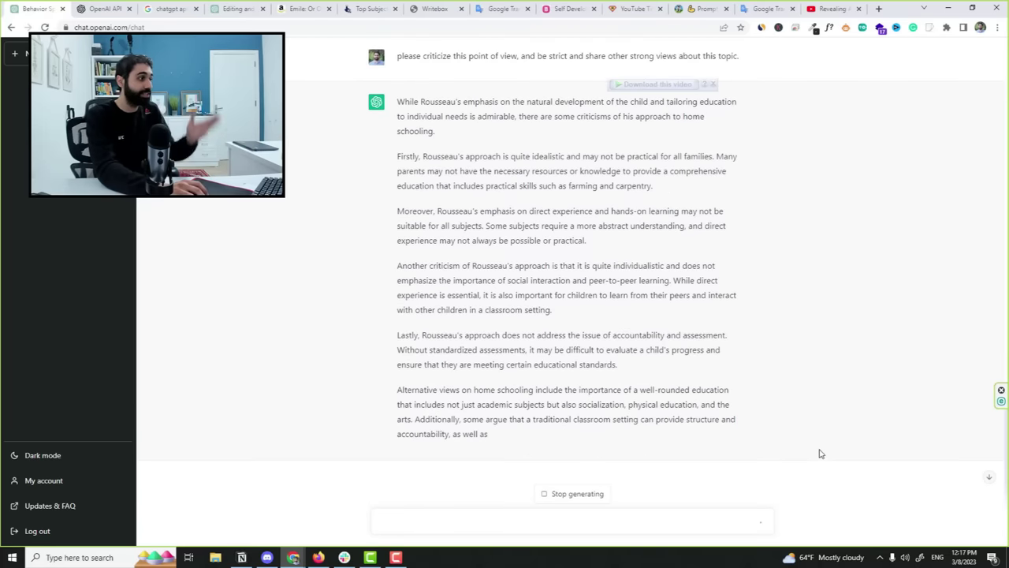